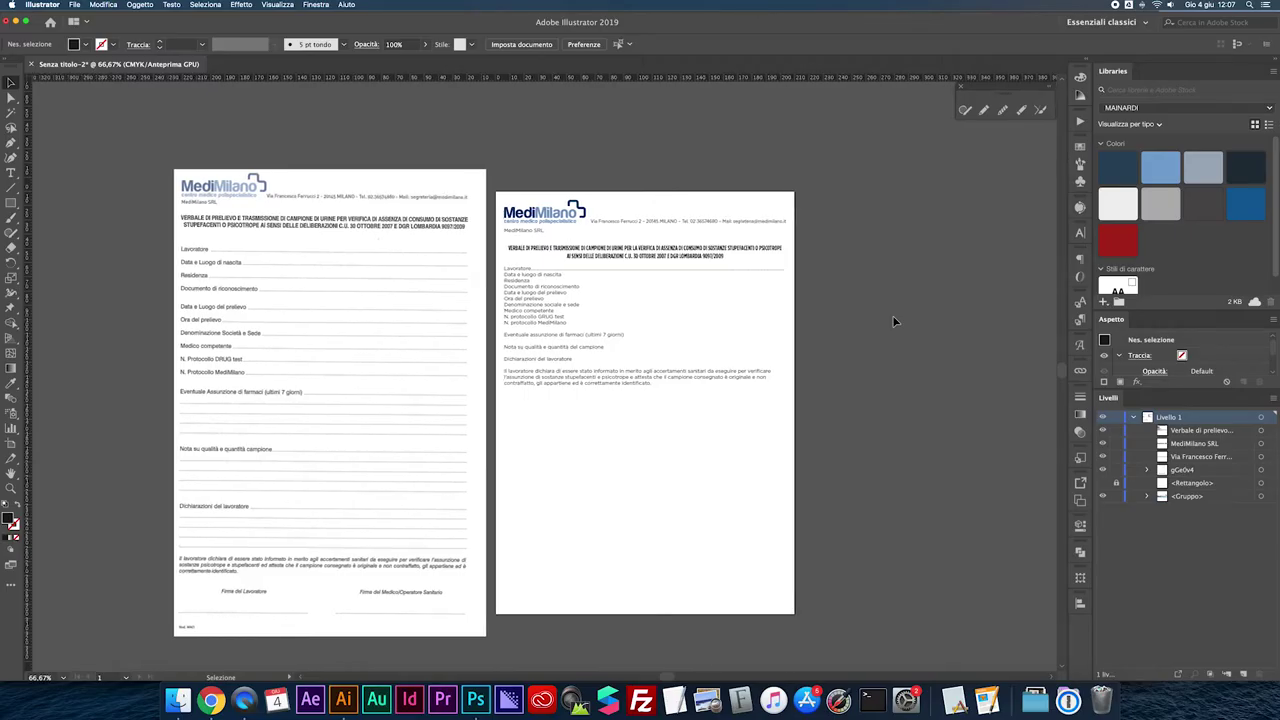
Zoom both pages to 100% and select the retyped text block on the right page
{"action": "scroll", "coordinate": [894, 318], "scroll_direction": "left", "scroll_amount": 5}
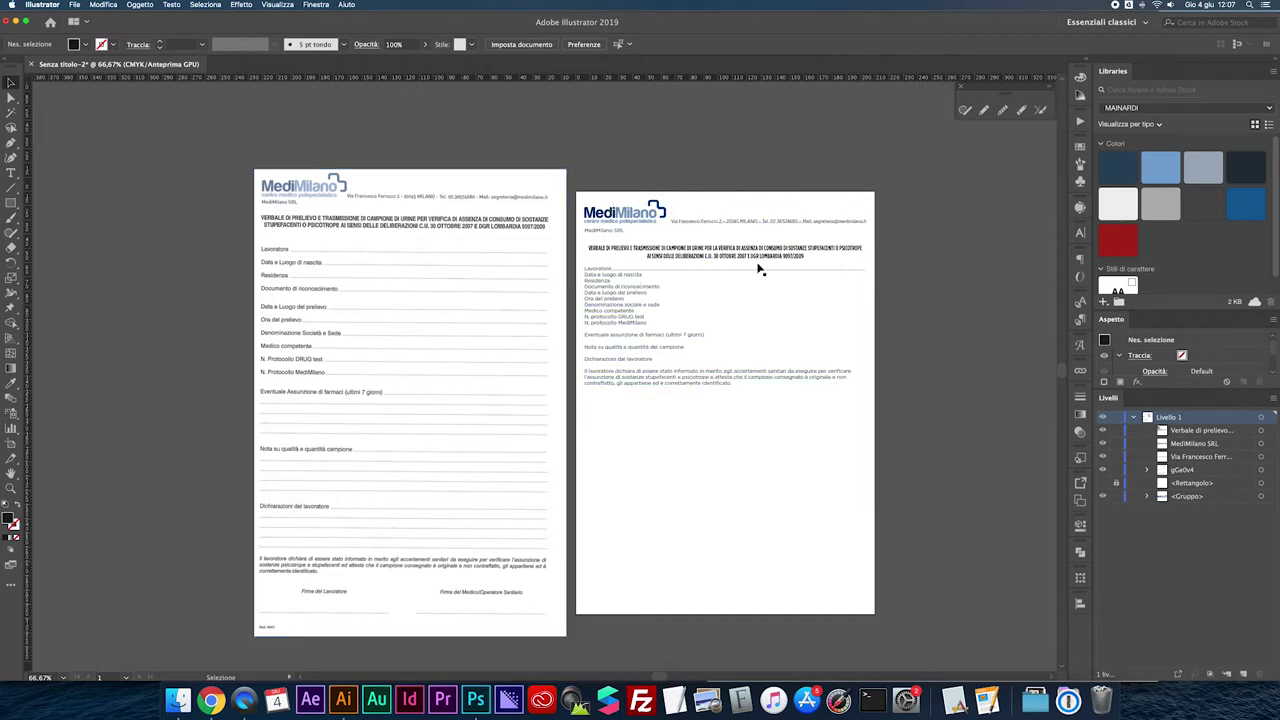
{"action": "key", "text": "super+plus"}
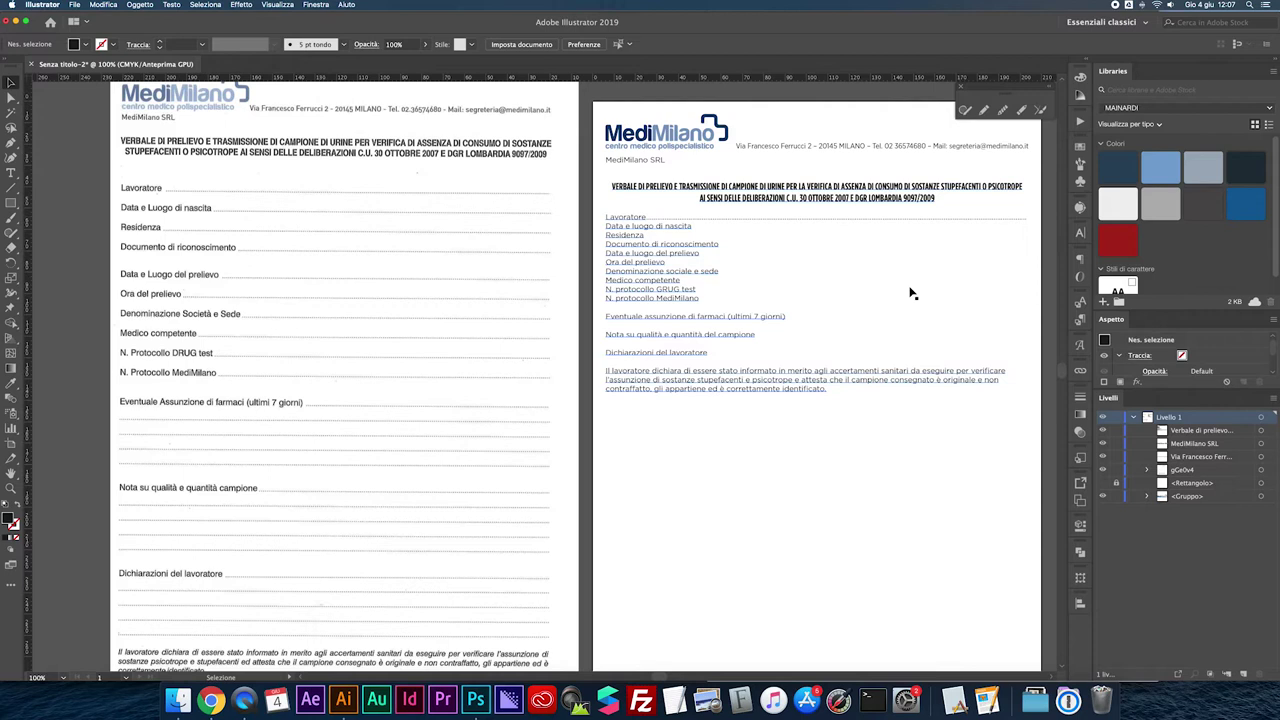
{"action": "left_click", "coordinate": [277, 207]}
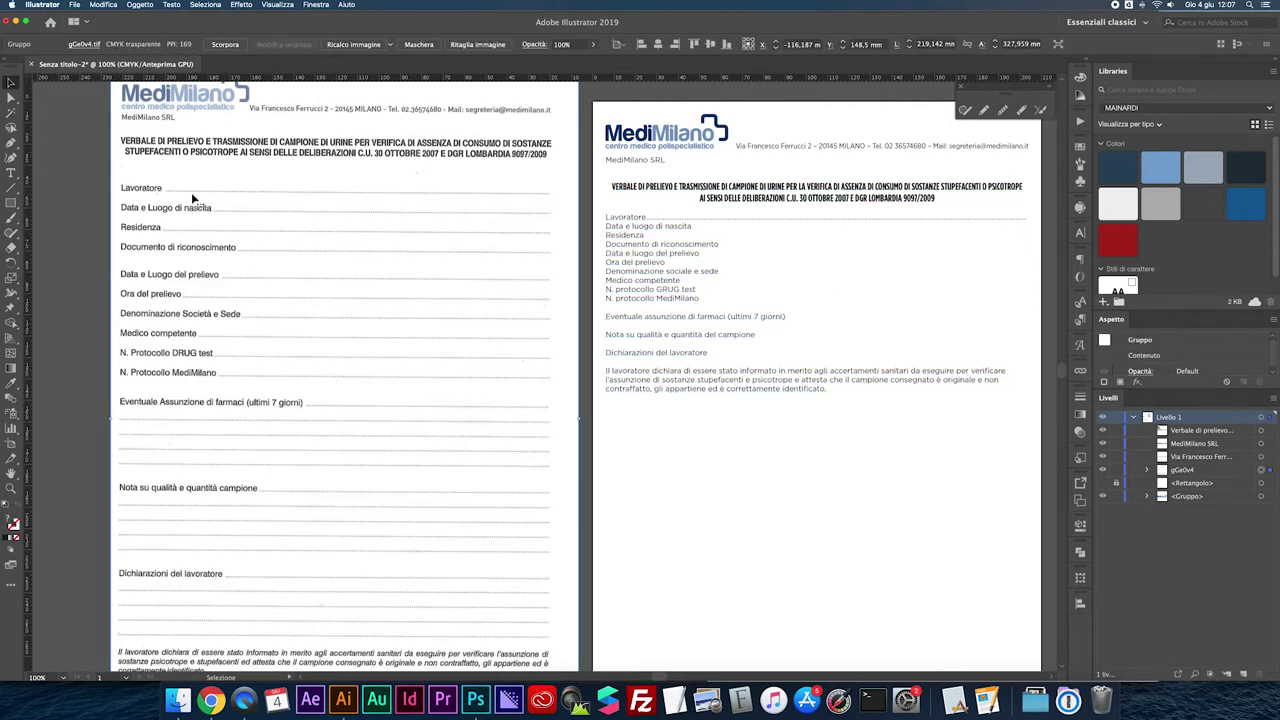
{"action": "left_click", "coordinate": [80, 205]}
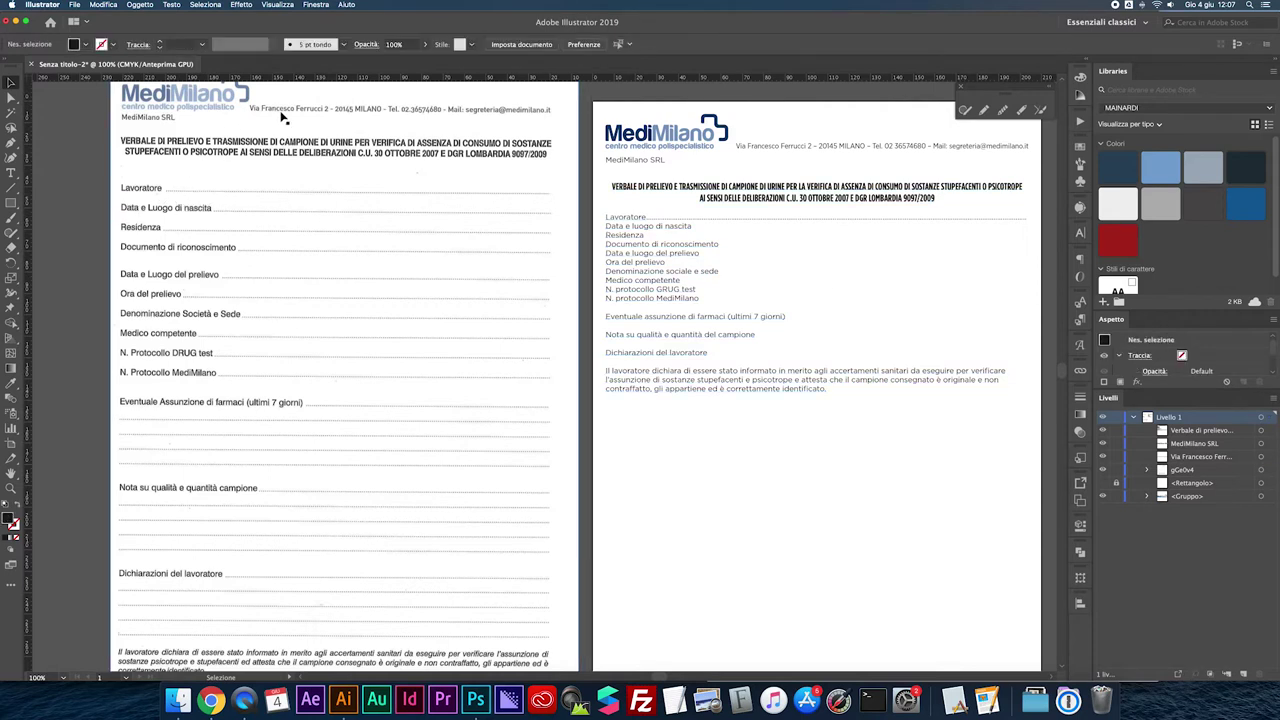
{"action": "scroll", "coordinate": [280, 268], "scroll_direction": "up", "scroll_amount": 1}
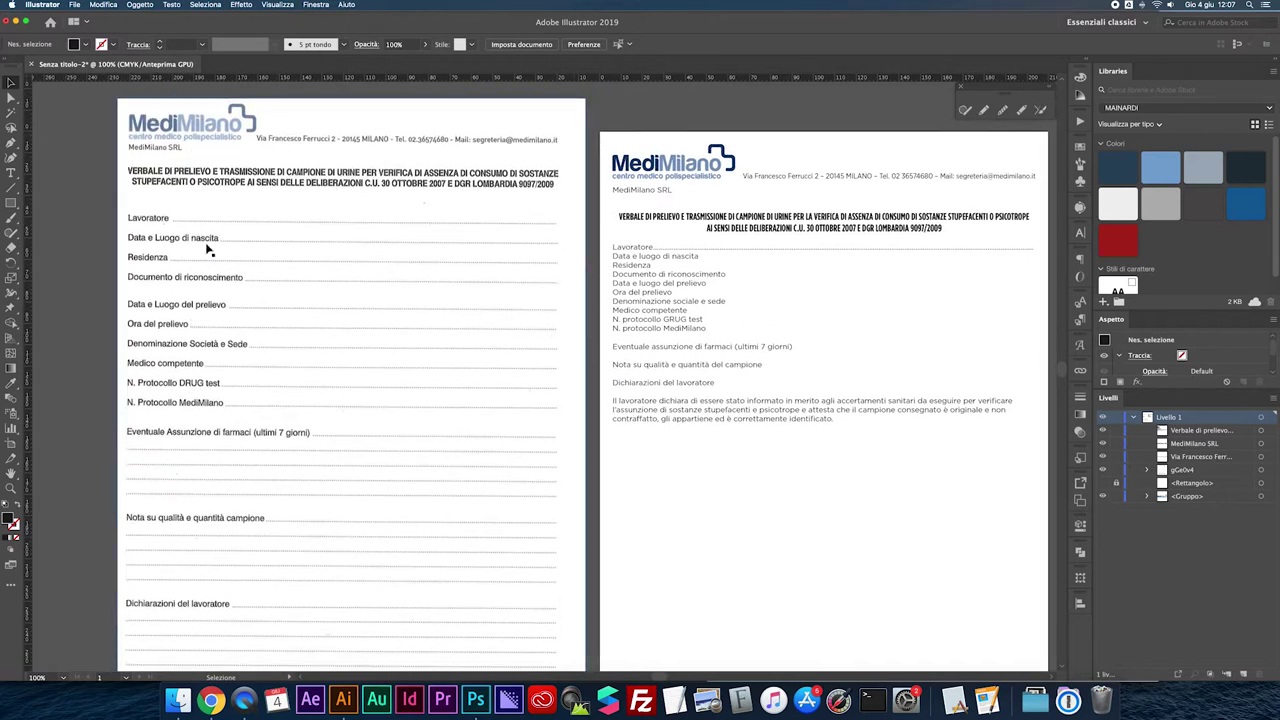
{"action": "left_click", "coordinate": [641, 265]}
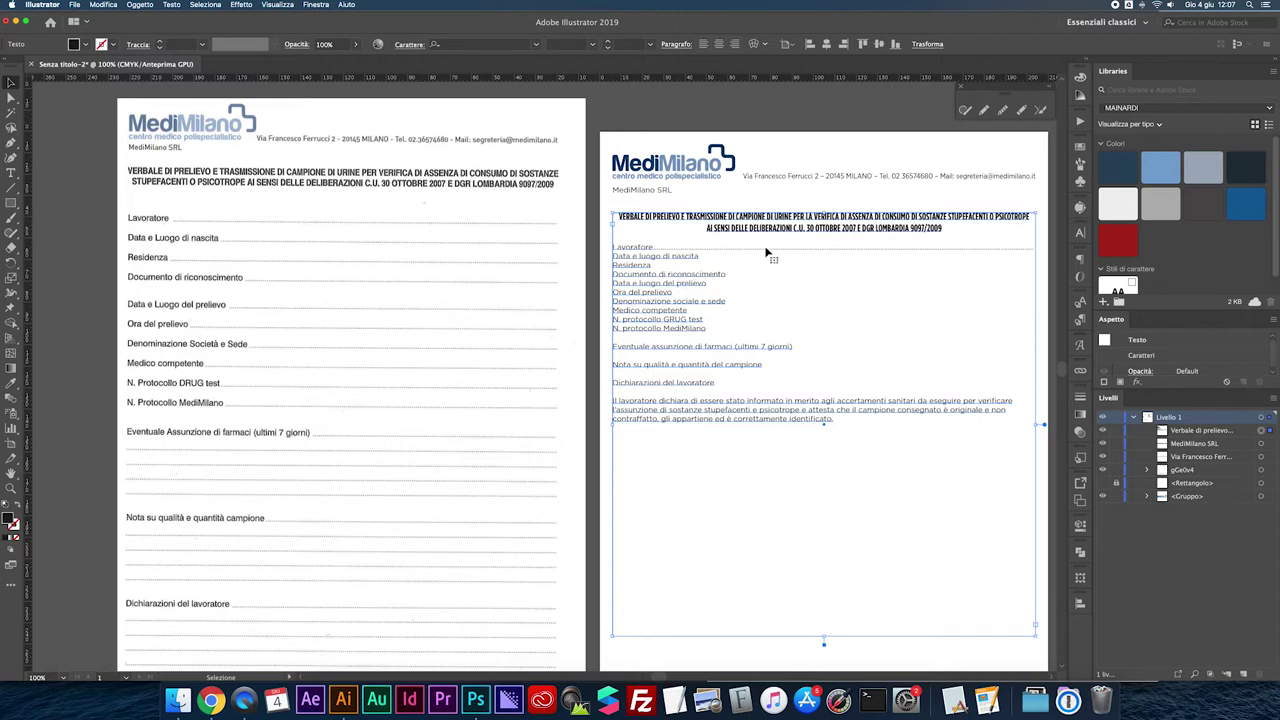
Enter the retyped form text and turn on Show Hidden Characters
{"action": "double_click", "coordinate": [657, 258]}
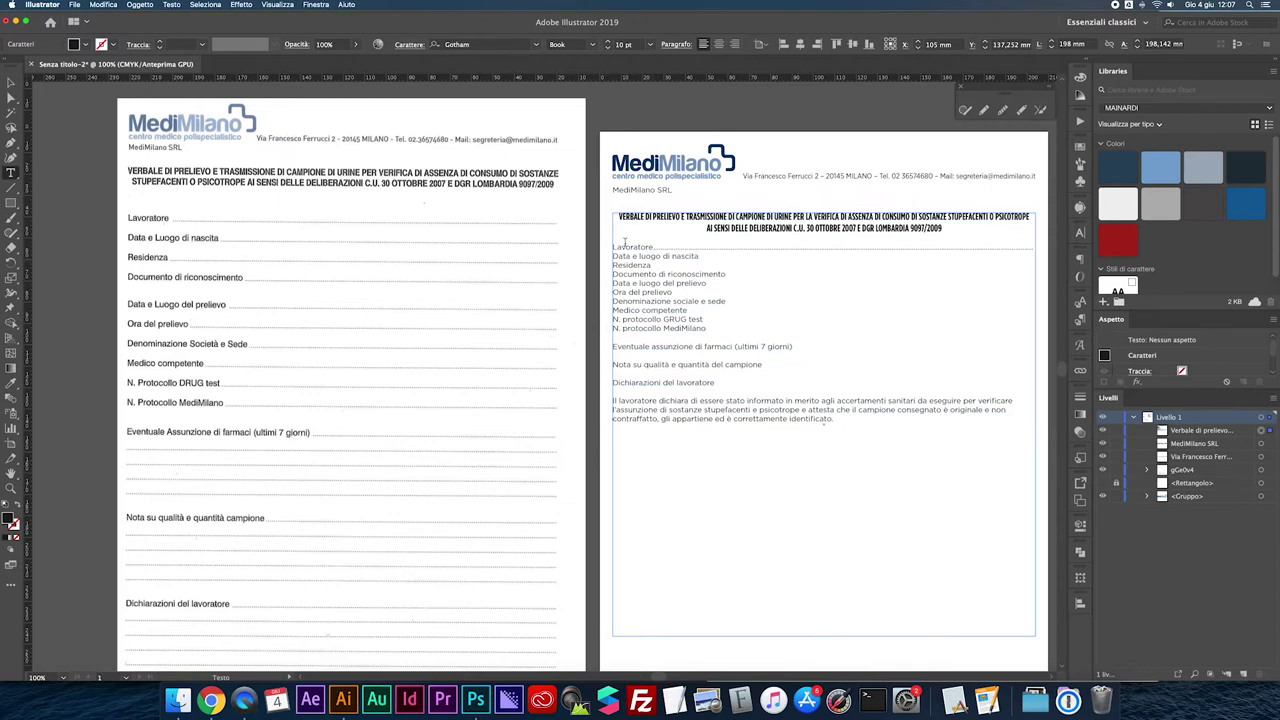
{"action": "left_click", "coordinate": [699, 257]}
{"action": "left_click", "coordinate": [171, 4]}
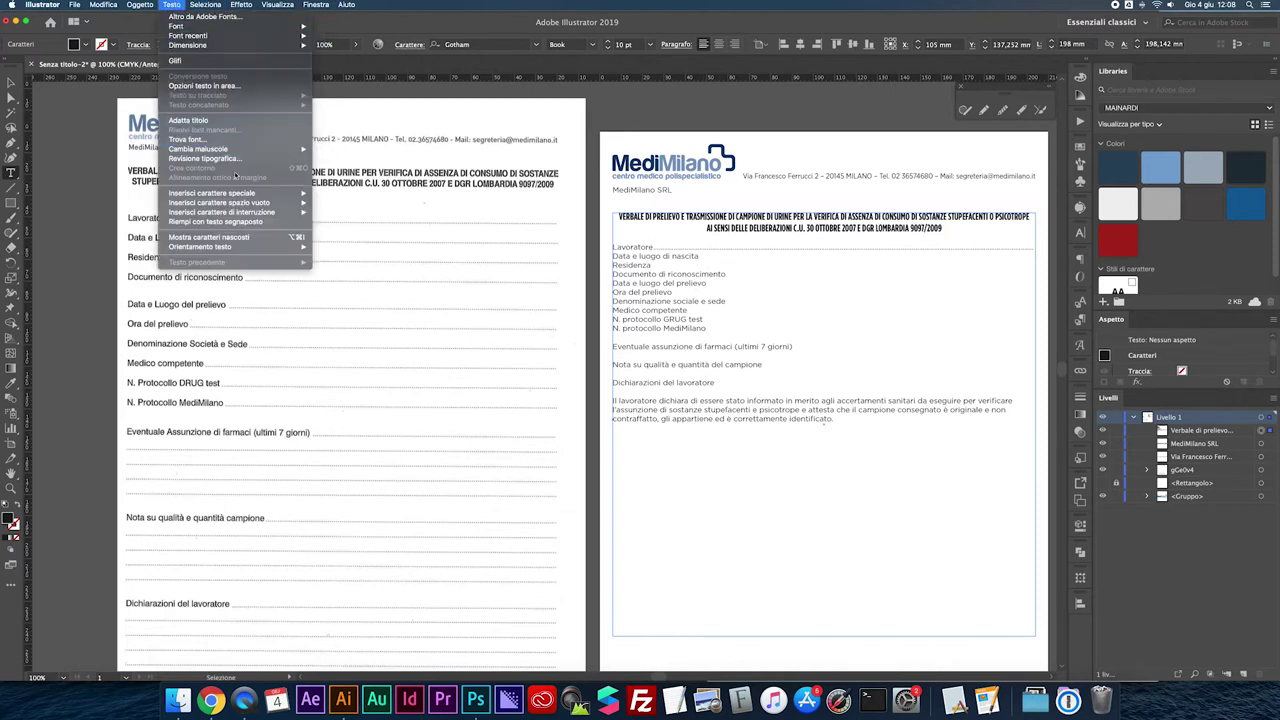
{"action": "left_click", "coordinate": [205, 237]}
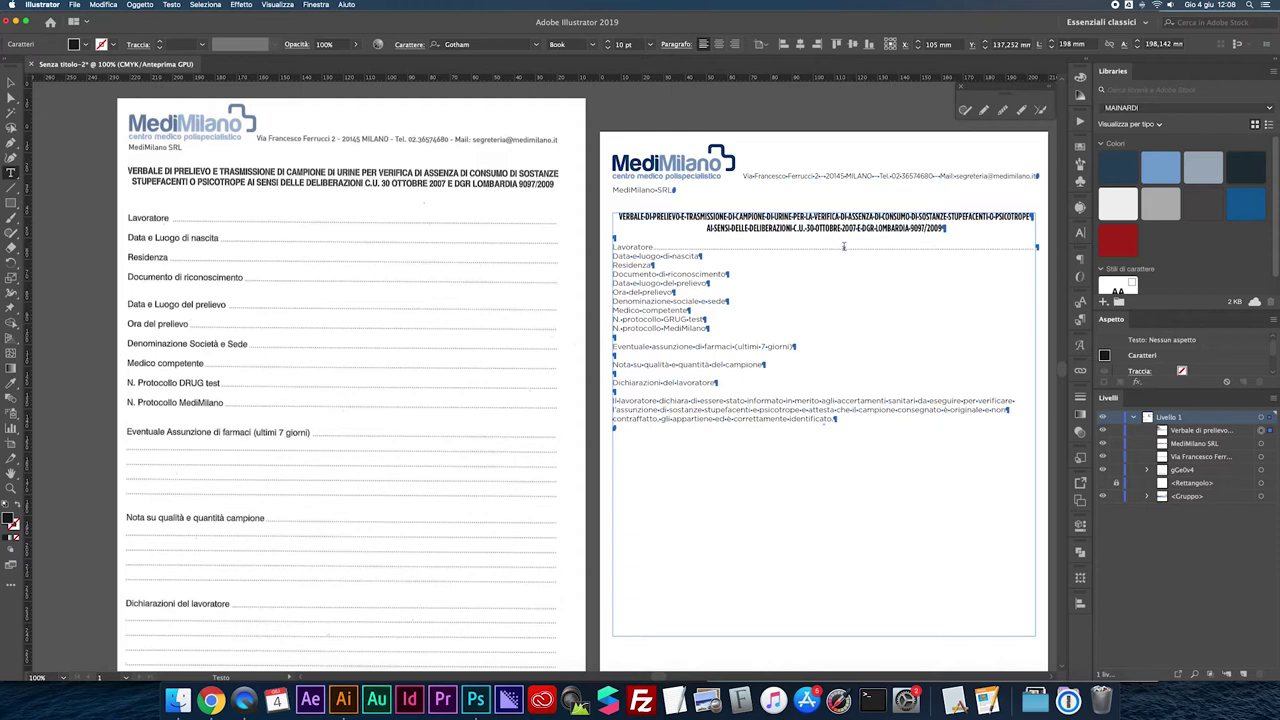
With the cursor after 'Data e luogo di nascita', browse the View and Window menus toward the Type panels
{"action": "left_click", "coordinate": [697, 256]}
{"action": "left_click", "coordinate": [278, 4]}
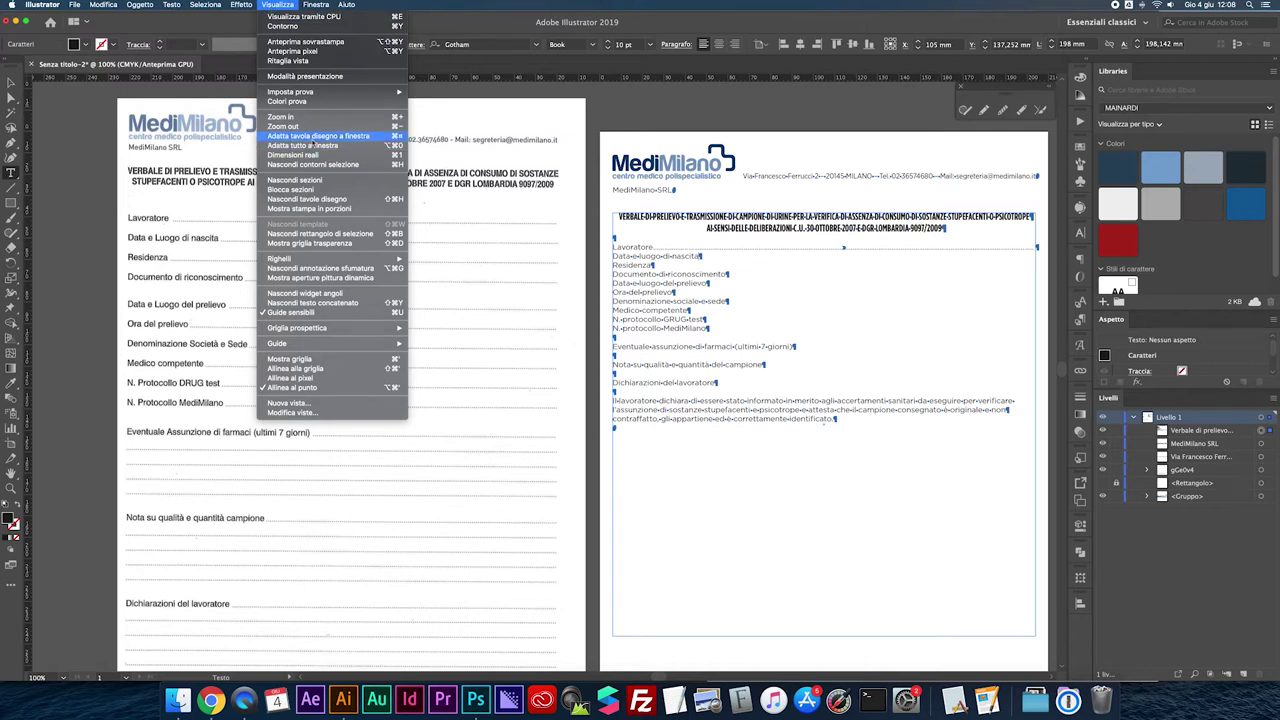
{"action": "left_click", "coordinate": [316, 4]}
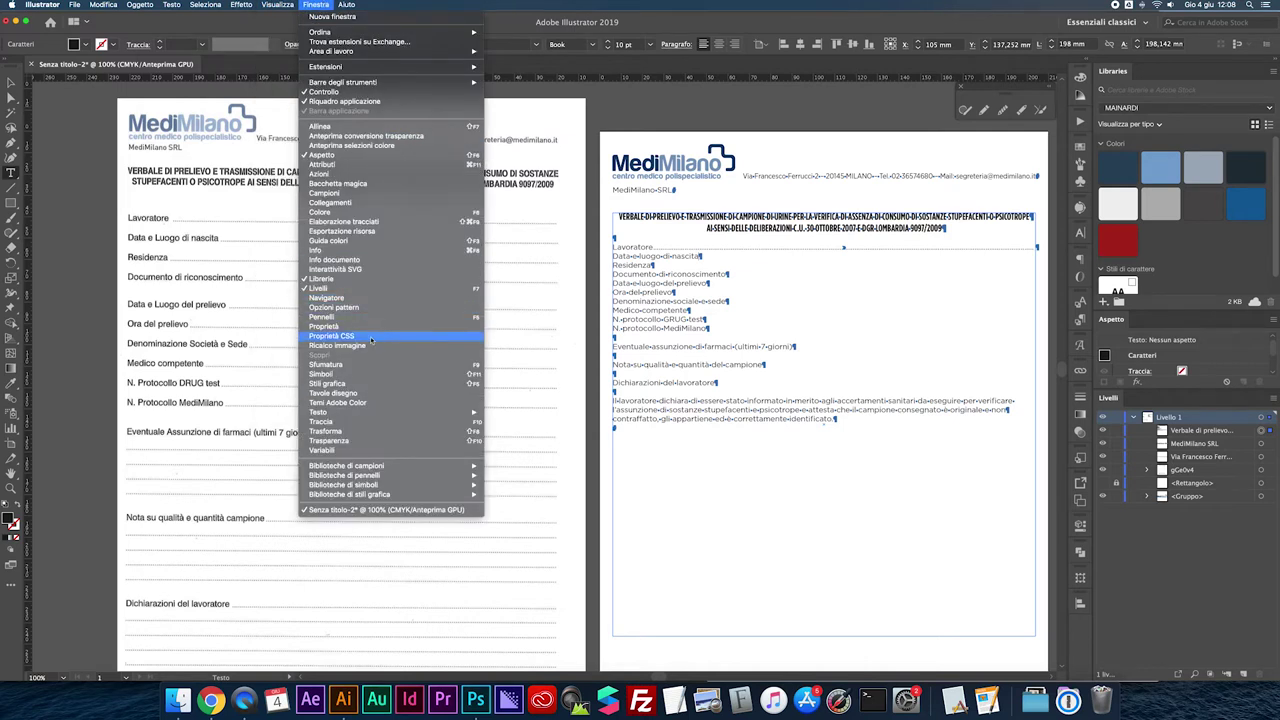
{"action": "mouse_move", "coordinate": [340, 412]}
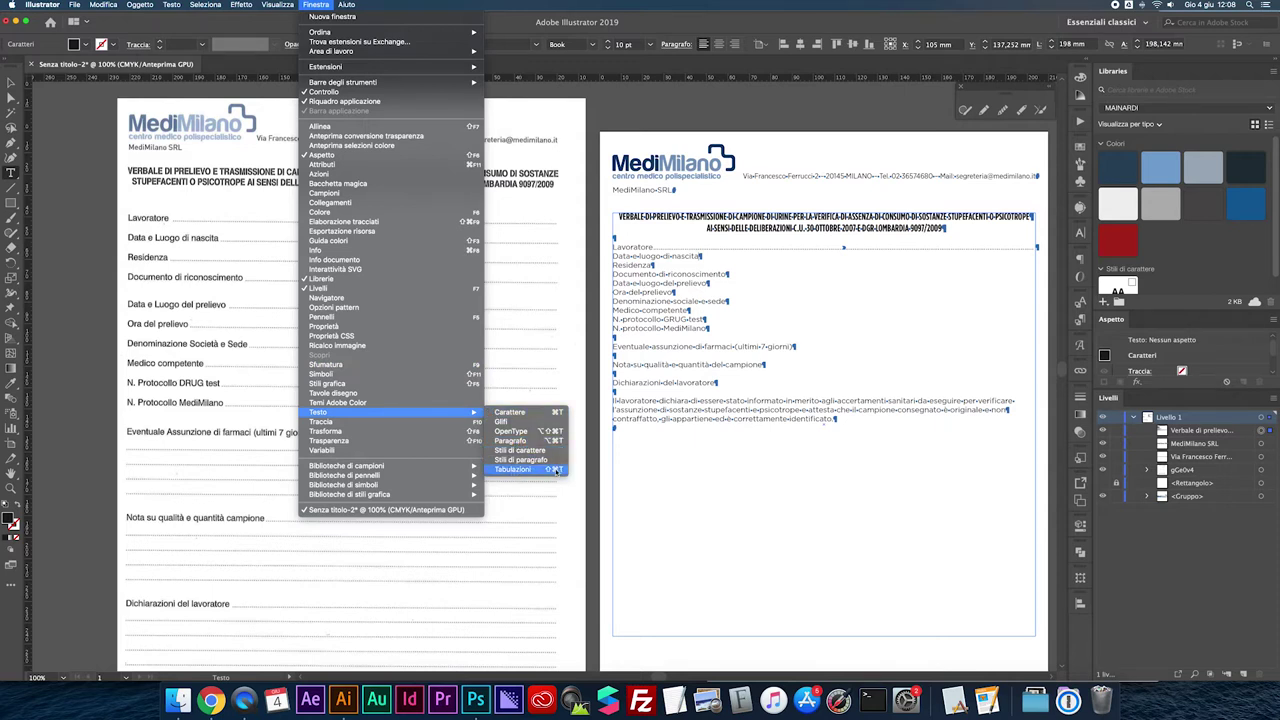
Open the Tabs panel above the text, with the cursor after 'Data e luogo di nascita'
{"action": "left_click", "coordinate": [553, 469]}
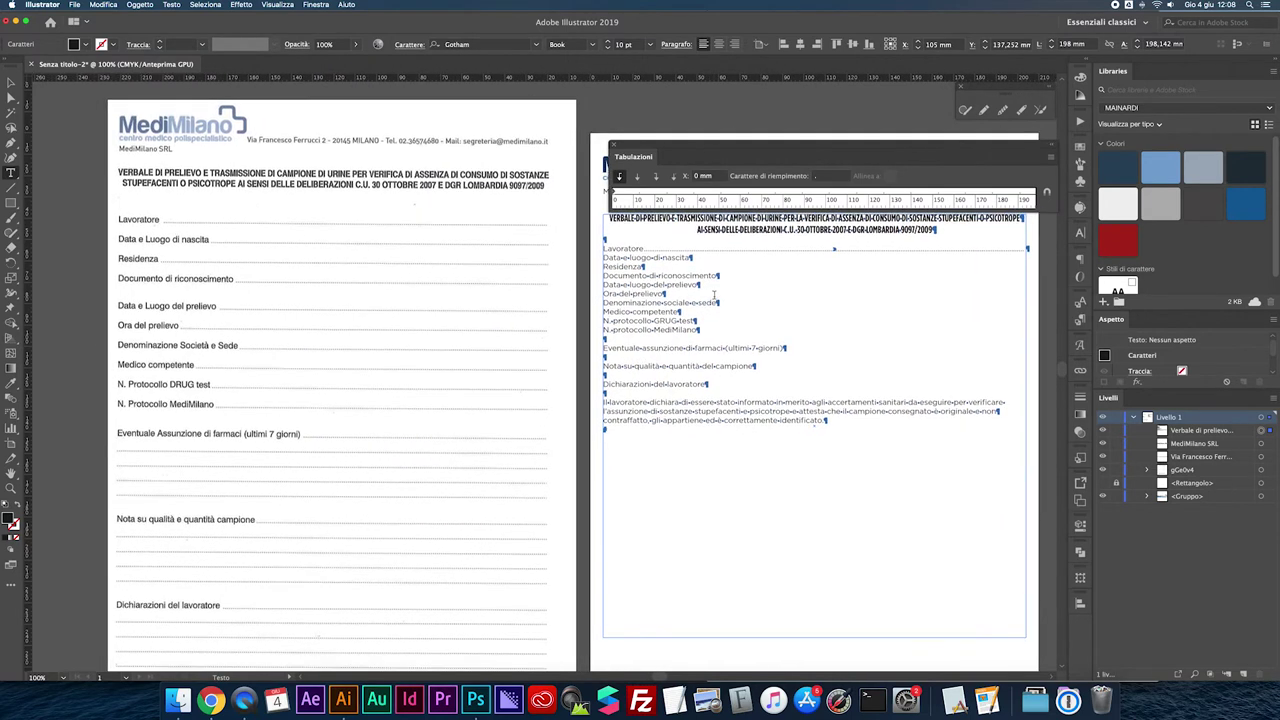
{"action": "scroll", "coordinate": [714, 294], "scroll_direction": "right", "scroll_amount": 3}
{"action": "scroll", "coordinate": [714, 294], "scroll_direction": "right", "scroll_amount": 3}
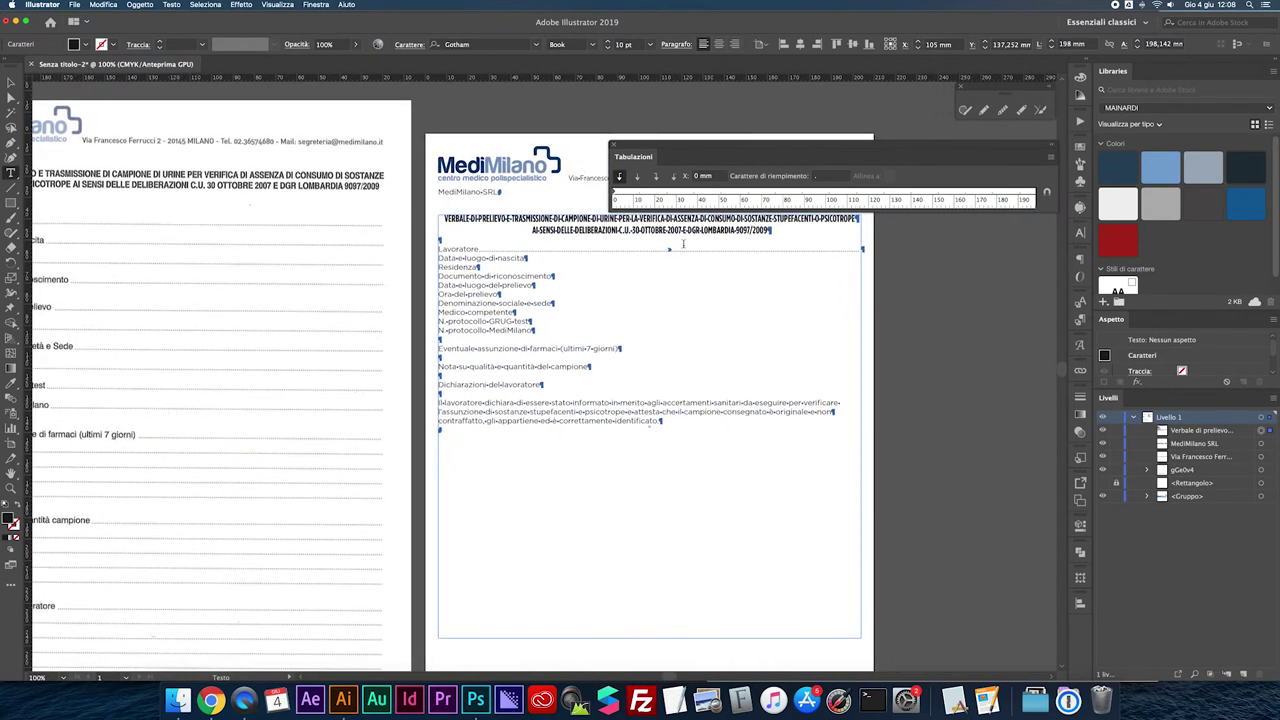
{"action": "left_click", "coordinate": [611, 146]}
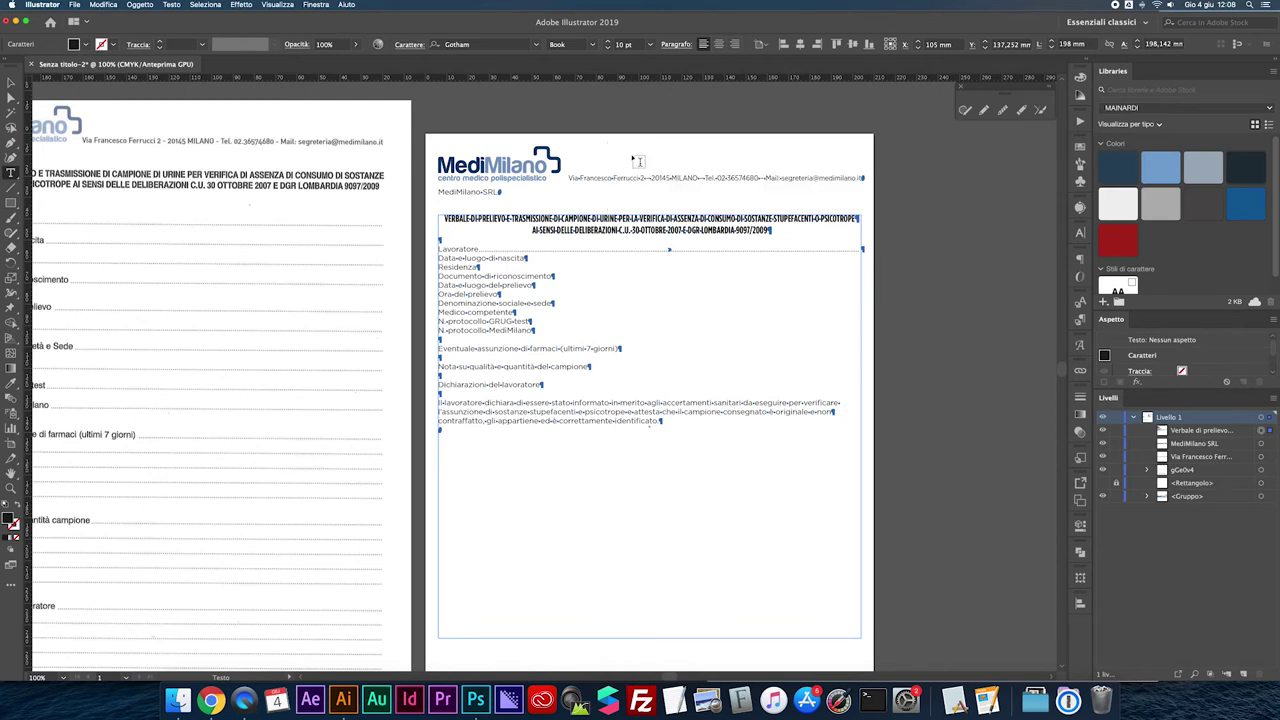
{"action": "key", "text": "ctrl+shift+t"}
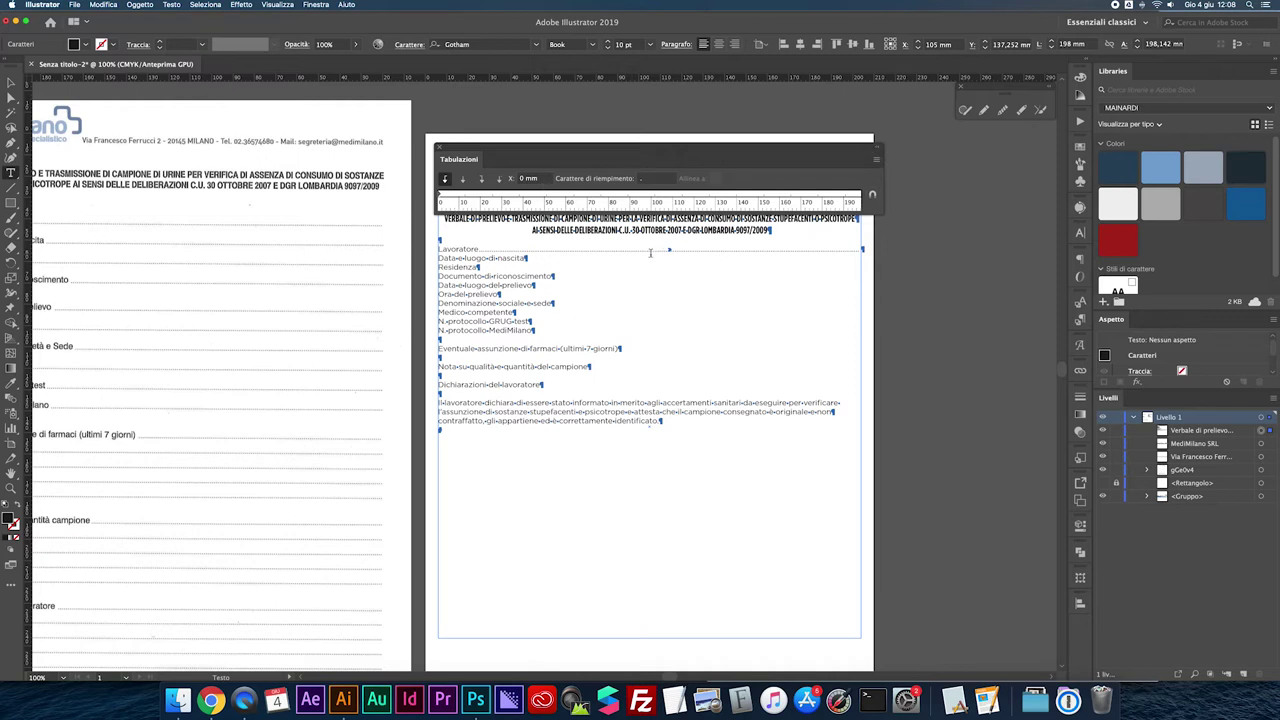
{"action": "left_click", "coordinate": [523, 257]}
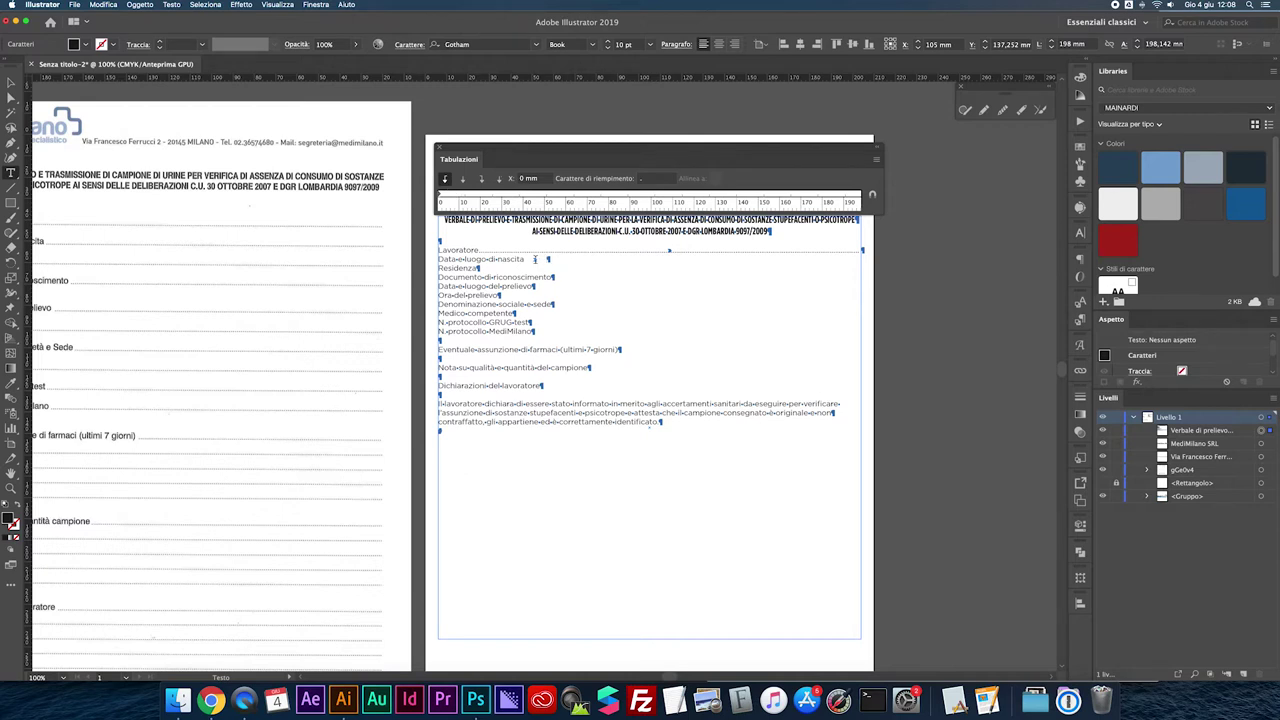
Give the 'Data e luogo di nascita' line a 197.1 mm tab stop with a '.' leader
{"action": "left_click_drag", "start_coordinate": [452, 191], "coordinate": [856, 195]}
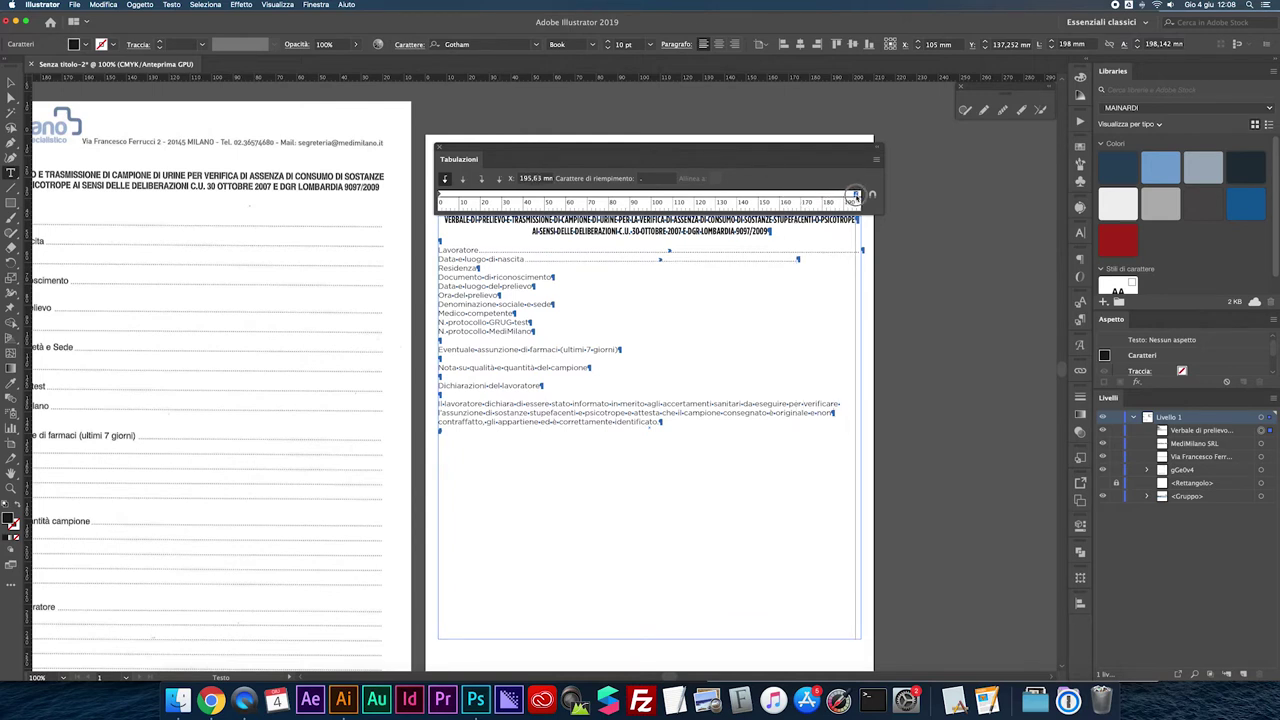
{"action": "left_click_drag", "start_coordinate": [856, 195], "coordinate": [859, 194]}
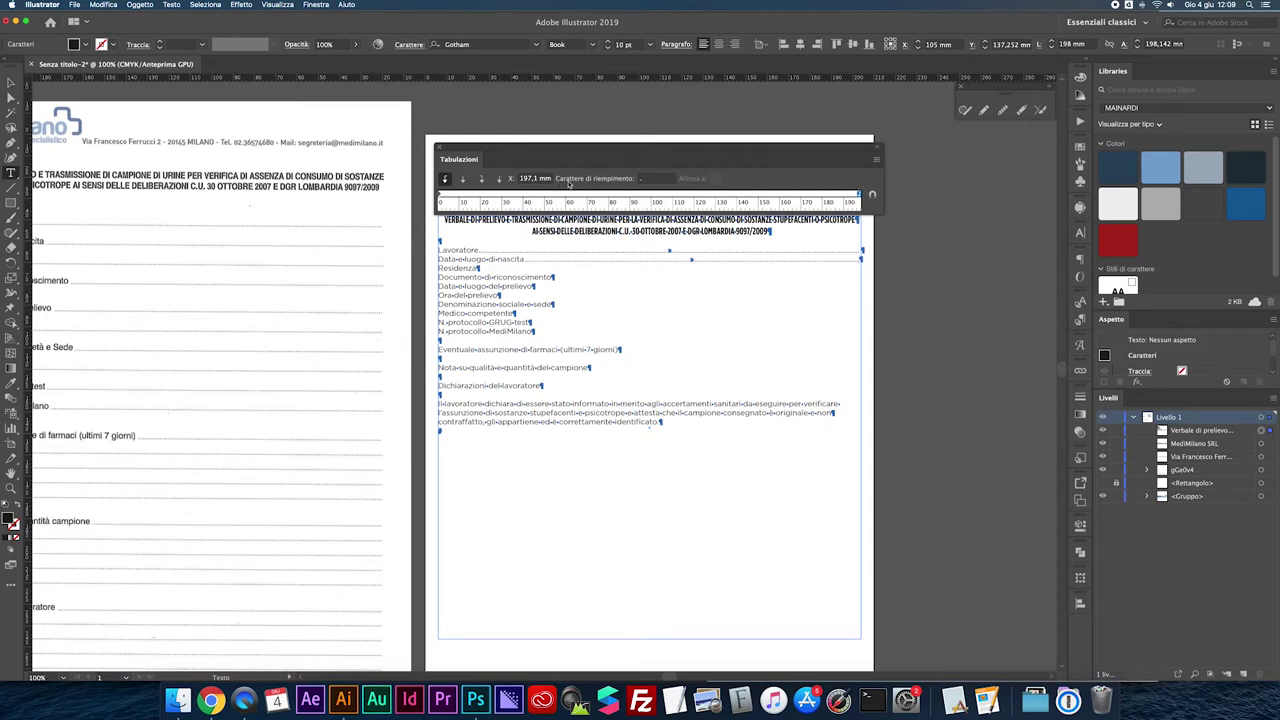
{"action": "left_click", "coordinate": [645, 181]}
{"action": "key", "text": "BackSpace"}
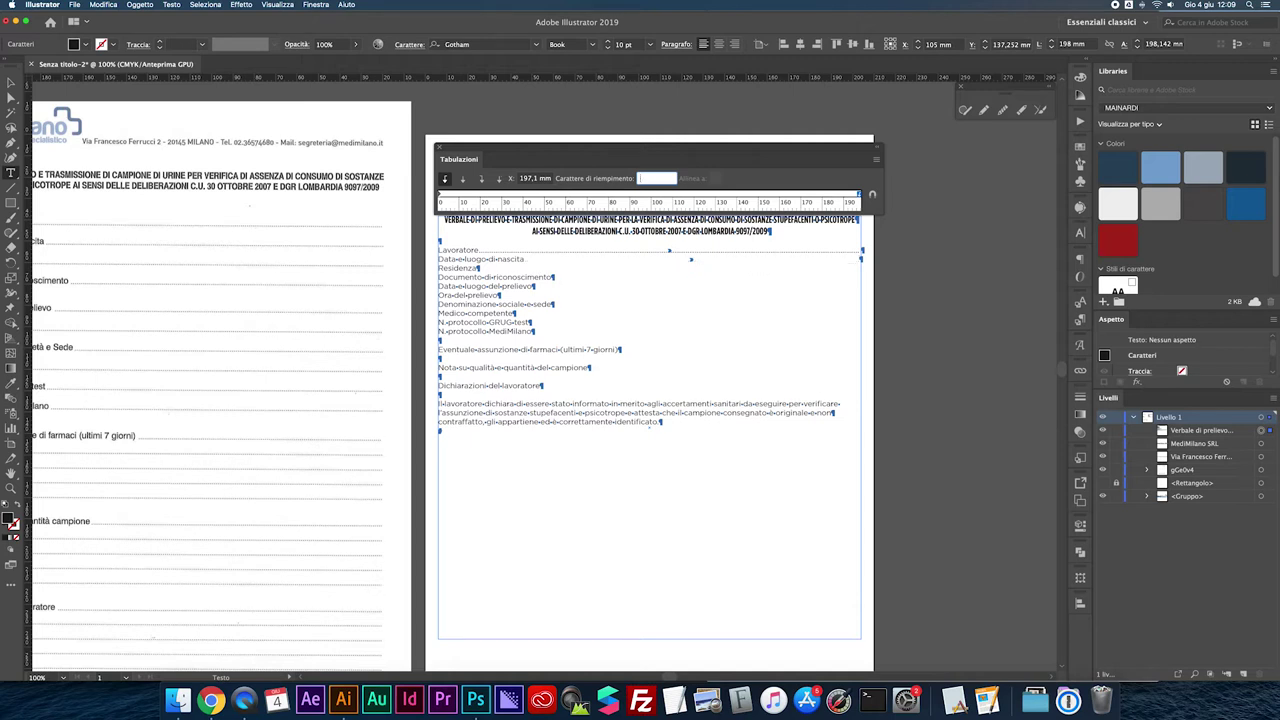
{"action": "type", "text": "_"}
{"action": "key", "text": "BackSpace"}
{"action": "type", "text": "_"}
{"action": "type", "text": "."}
{"action": "type", "text": "_"}
{"action": "type", "text": "."}
{"action": "key", "text": "Return"}
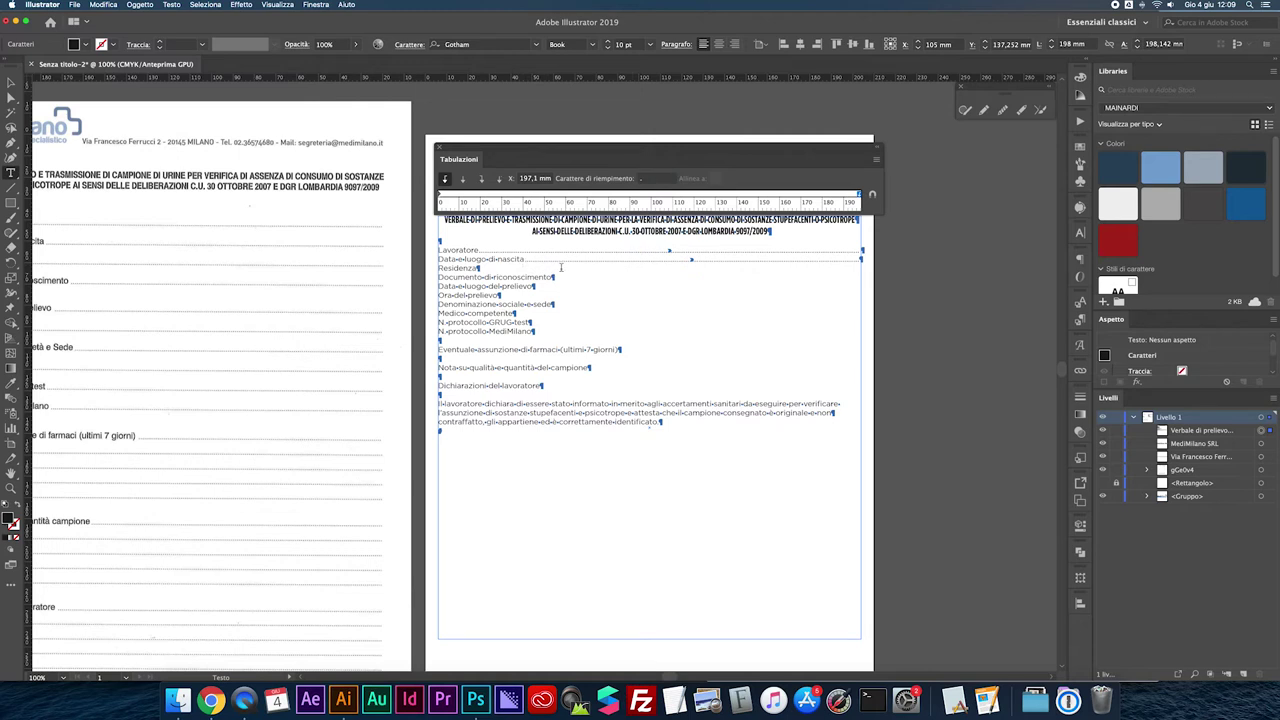
{"action": "left_click", "coordinate": [556, 282]}
Select the field lines from Lavoratore downward and add a tab stop at 184.02 mm
{"action": "double_click", "coordinate": [523, 260]}
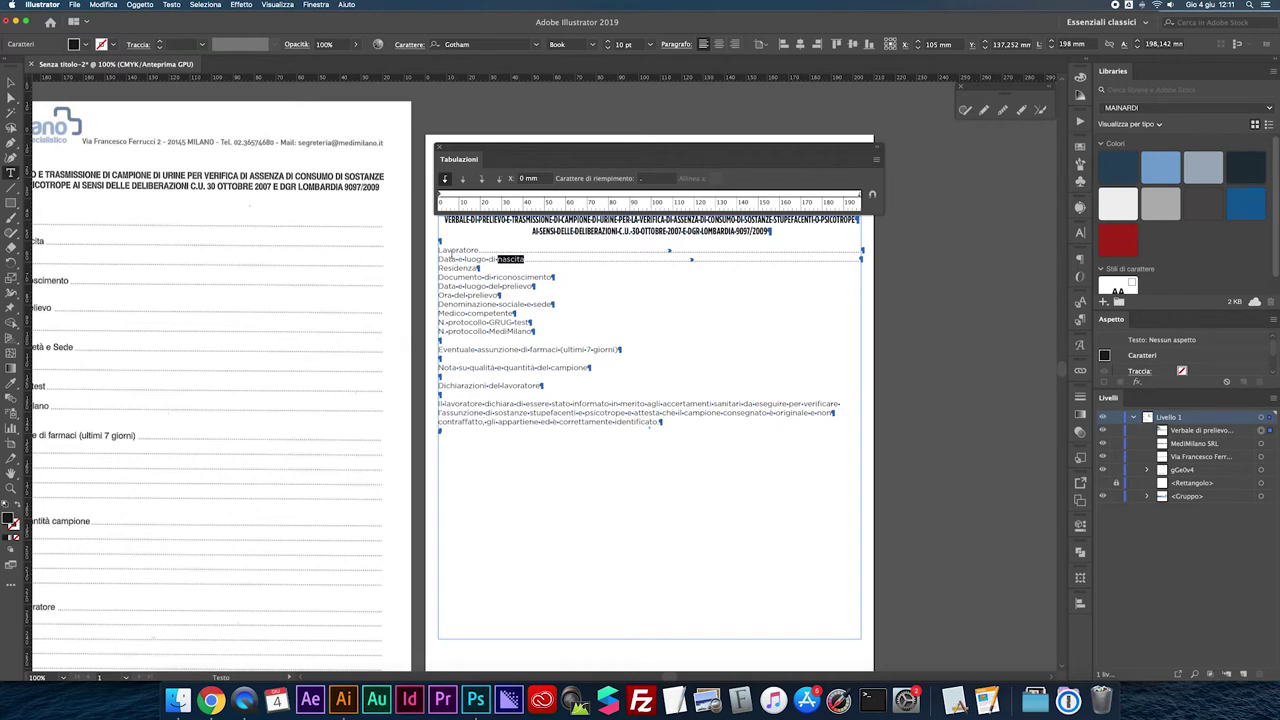
{"action": "left_click_drag", "start_coordinate": [440, 249], "coordinate": [541, 327]}
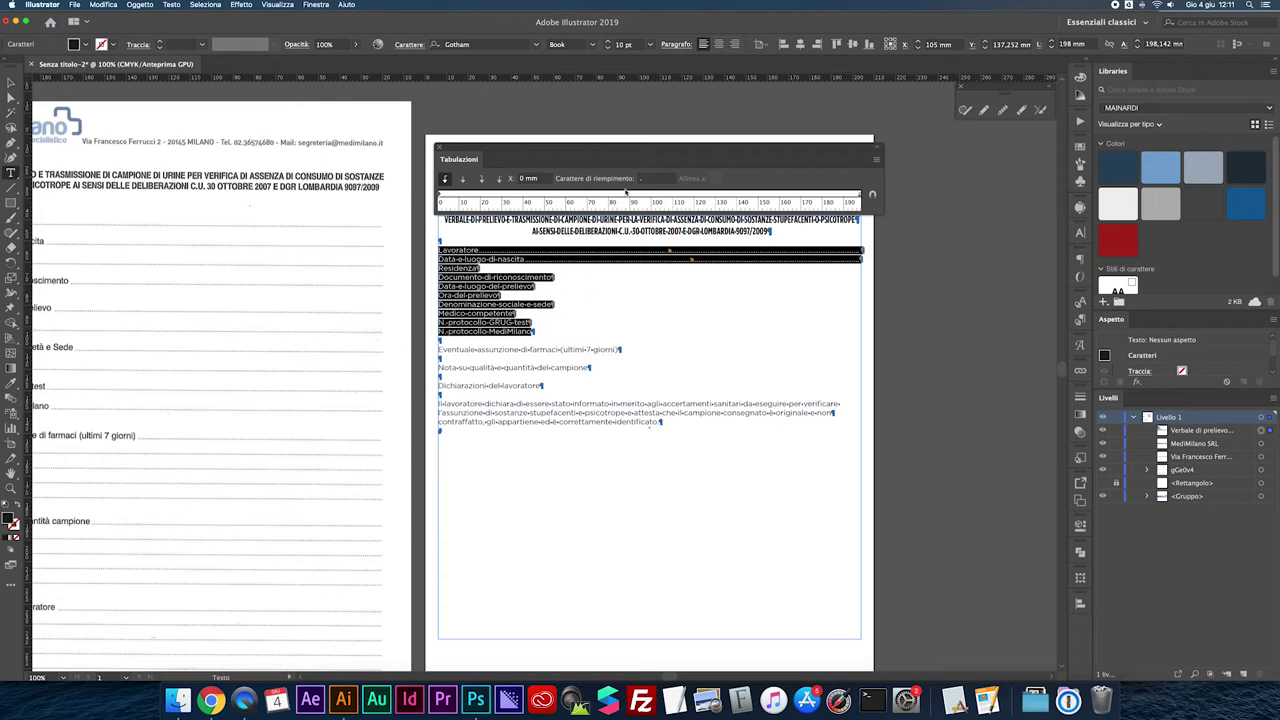
{"action": "left_click_drag", "start_coordinate": [660, 196], "coordinate": [850, 193]}
Add dotted tab leaders after Residenza, riconoscimento, prelievo, Ora del prelievo and Medico competente
{"action": "left_click", "coordinate": [492, 268]}
{"action": "key", "text": "Tab"}
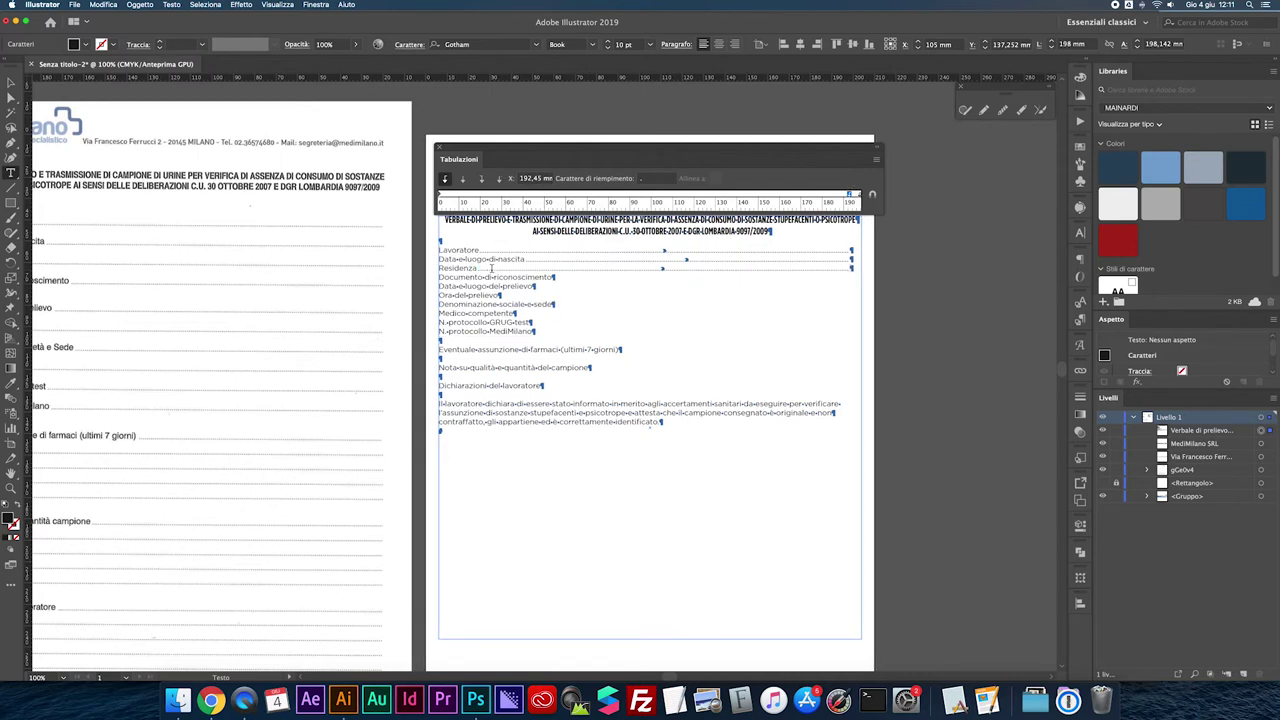
{"action": "left_click", "coordinate": [550, 277]}
{"action": "key", "text": "Tab"}
{"action": "left_click", "coordinate": [537, 286]}
{"action": "key", "text": "Tab"}
{"action": "key", "text": "Tab"}
{"action": "left_click", "coordinate": [556, 304]}
{"action": "key", "text": "Tab"}
{"action": "key", "text": "Tab"}
{"action": "left_click", "coordinate": [541, 321]}
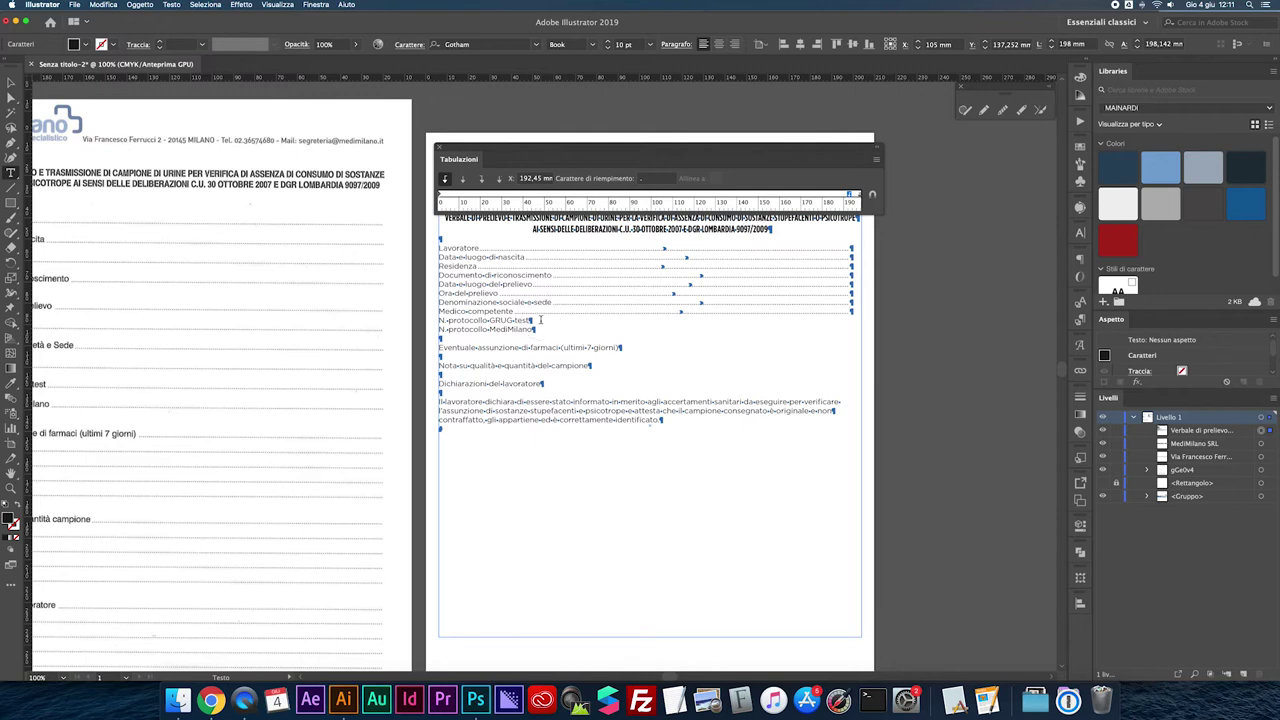
Tab the N.protocollo lines, then move all field lines' tab stop to 197.68 mm
{"action": "key", "text": "Tab"}
{"action": "left_click", "coordinate": [543, 325]}
{"action": "key", "text": "Tab"}
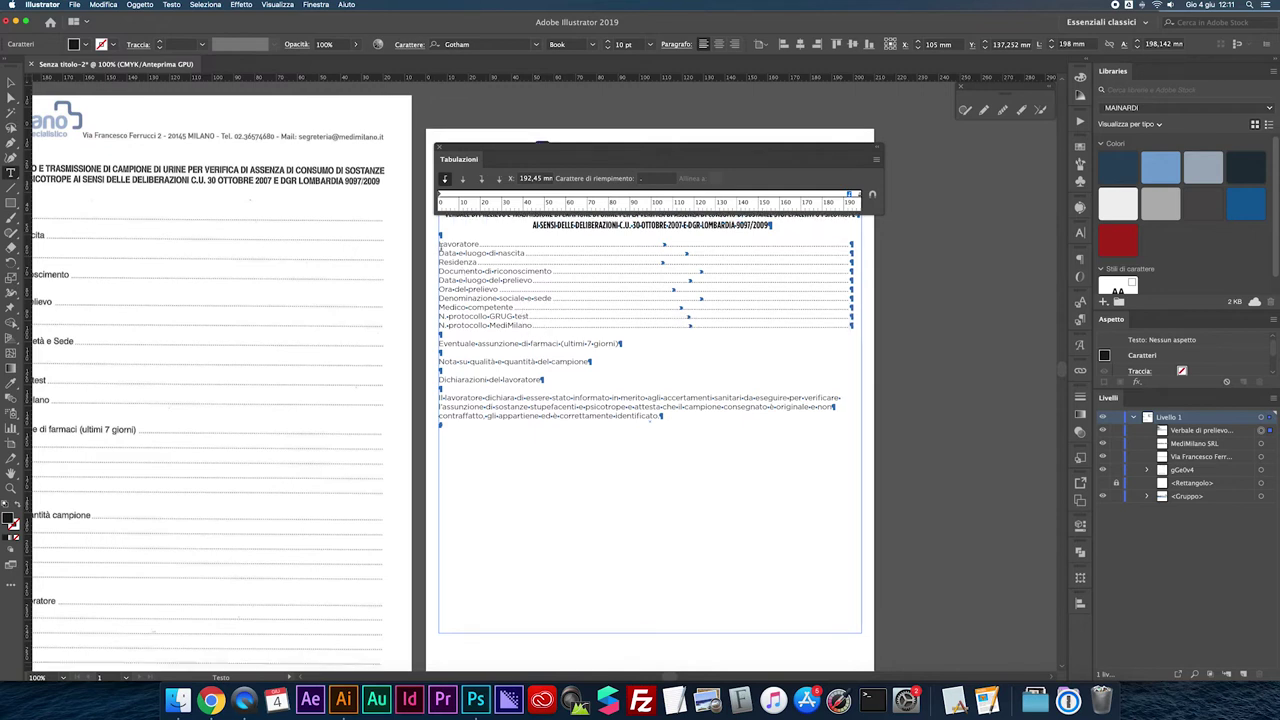
{"action": "left_click_drag", "start_coordinate": [440, 243], "coordinate": [811, 337]}
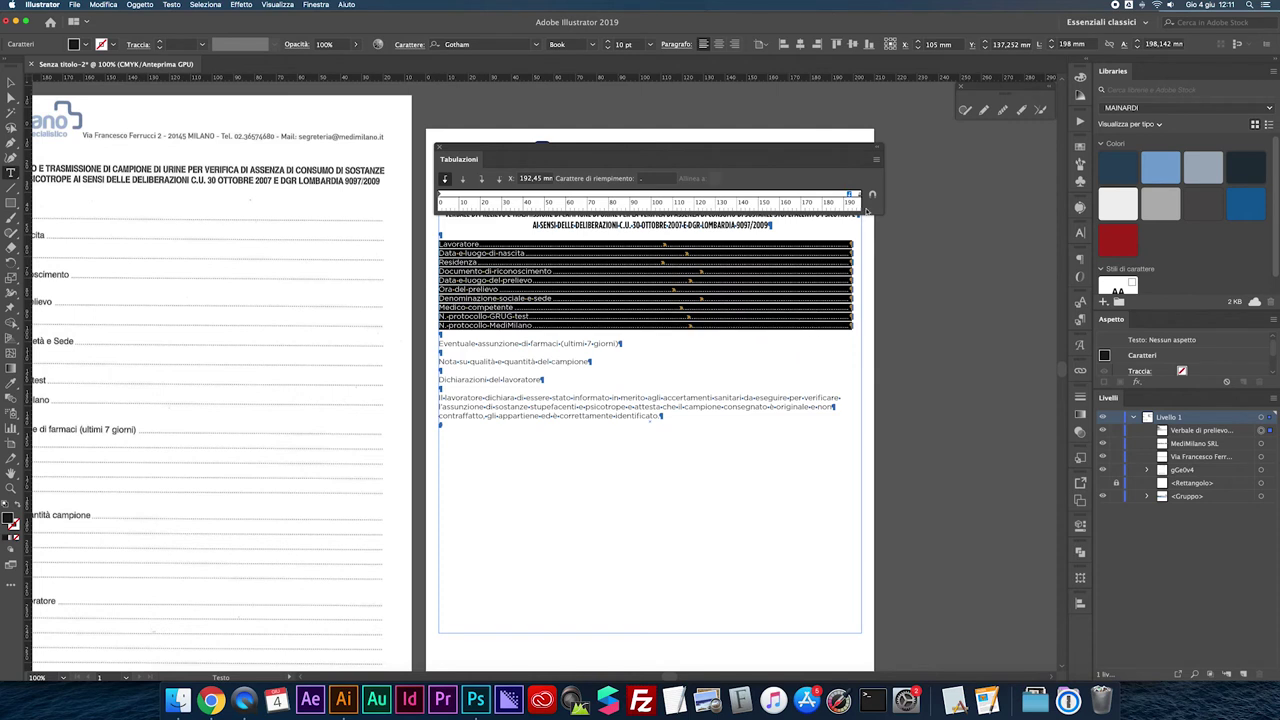
{"action": "left_click_drag", "start_coordinate": [849, 193], "coordinate": [860, 194]}
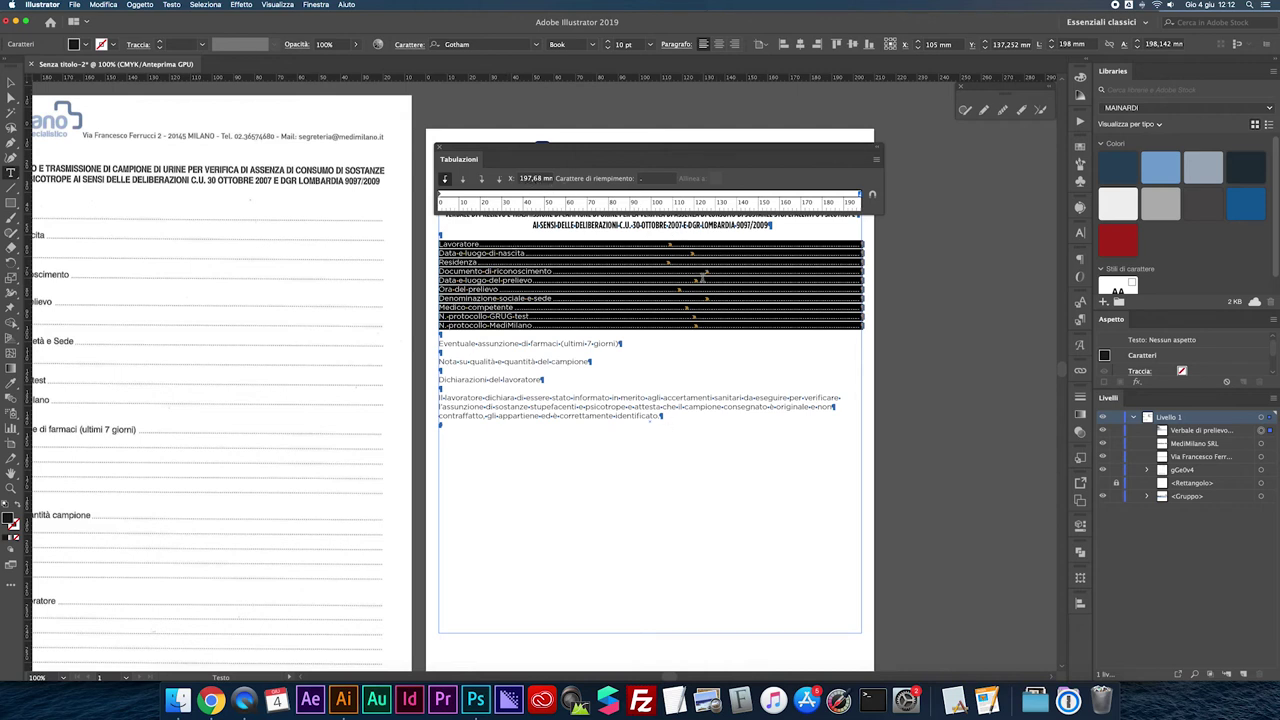
Test the leaders by typing and then deleting stray 'd' characters after Lavoratore
{"action": "left_click", "coordinate": [519, 244]}
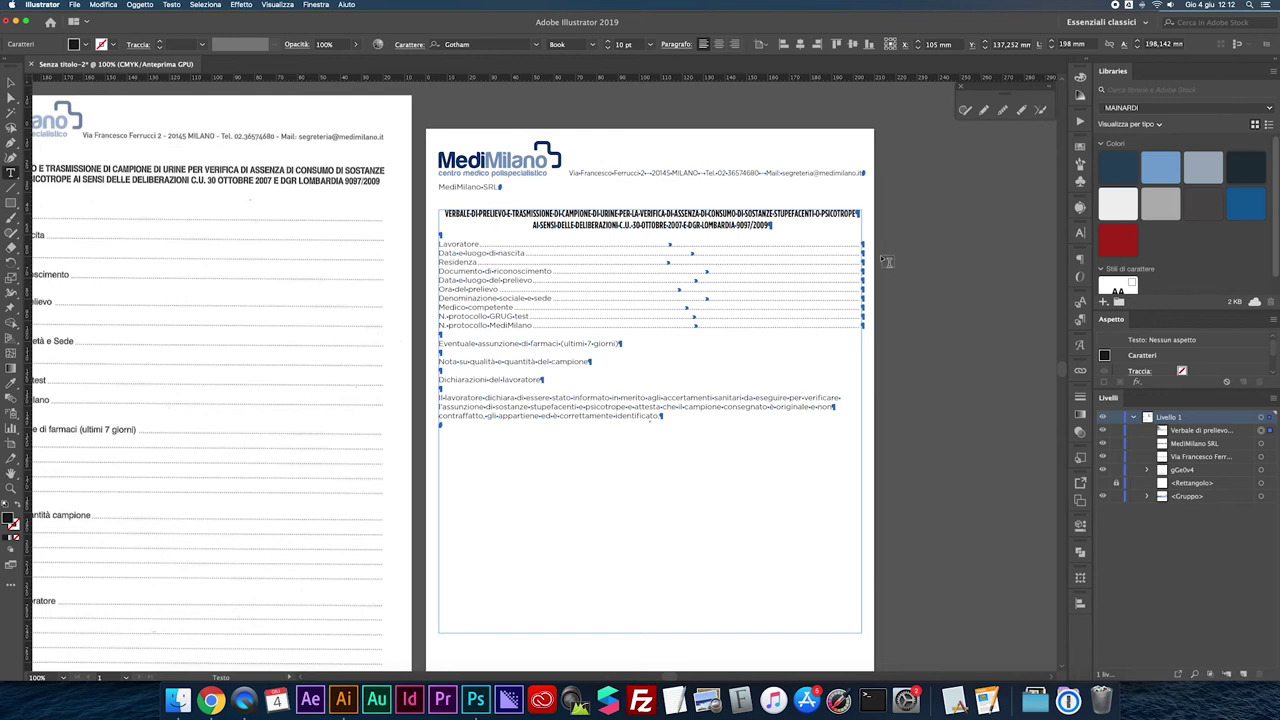
{"action": "left_click_drag", "start_coordinate": [514, 307], "coordinate": [468, 307]}
{"action": "left_click", "coordinate": [475, 249]}
{"action": "type", "text": "dddddddddddddd"}
{"action": "key", "text": "BackSpace"}
{"action": "key", "text": "BackSpace"}
{"action": "key", "text": "BackSpace"}
{"action": "key", "text": "BackSpace"}
{"action": "key", "text": "BackSpace"}
{"action": "key", "text": "BackSpace"}
{"action": "key", "text": "BackSpace"}
{"action": "key", "text": "BackSpace"}
{"action": "key", "text": "BackSpace"}
Zoom in and back out to compare the dotted field lines with the scan
{"action": "key", "text": "super+plus"}
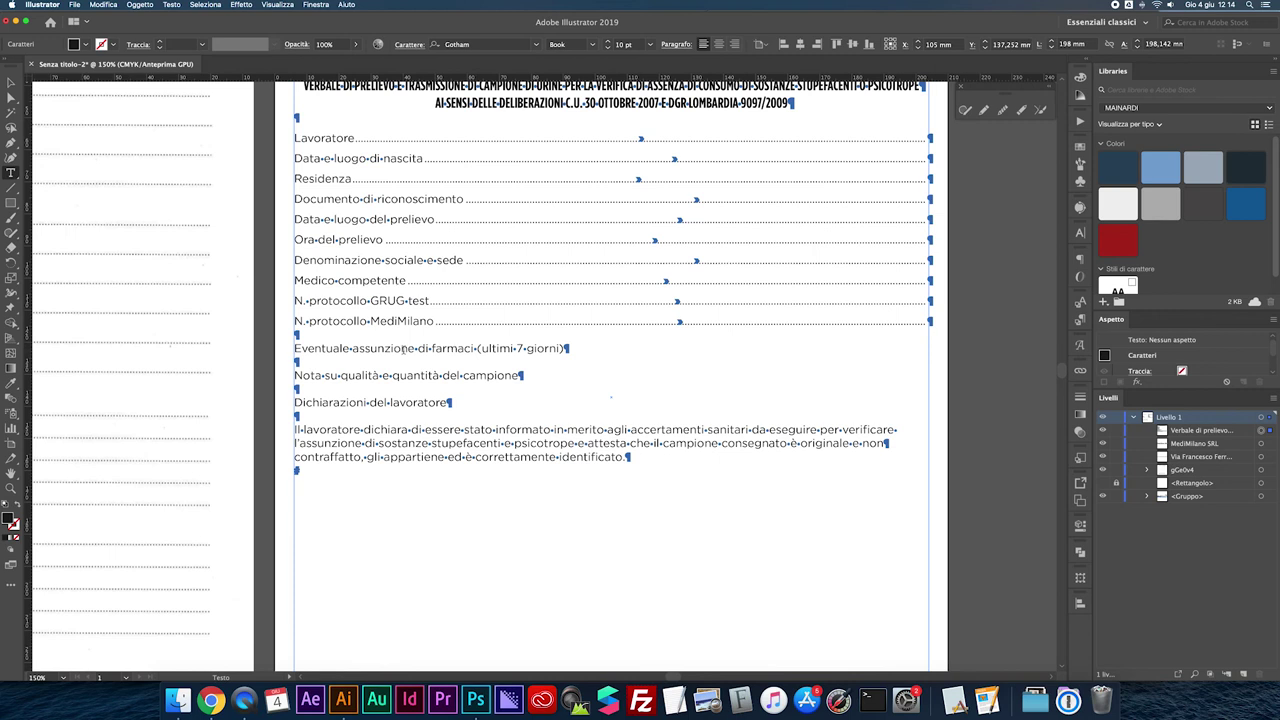
{"action": "key", "text": "super+minus"}
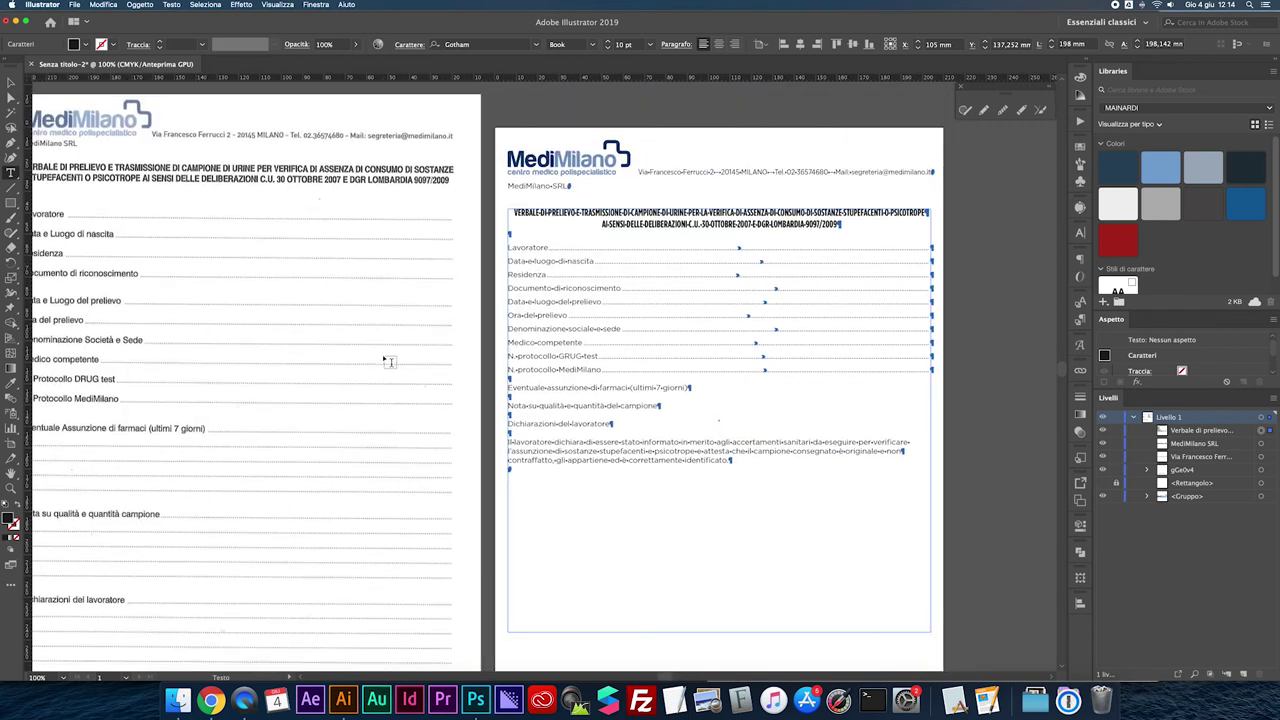
{"action": "scroll", "coordinate": [372, 358], "scroll_direction": "down", "scroll_amount": 2}
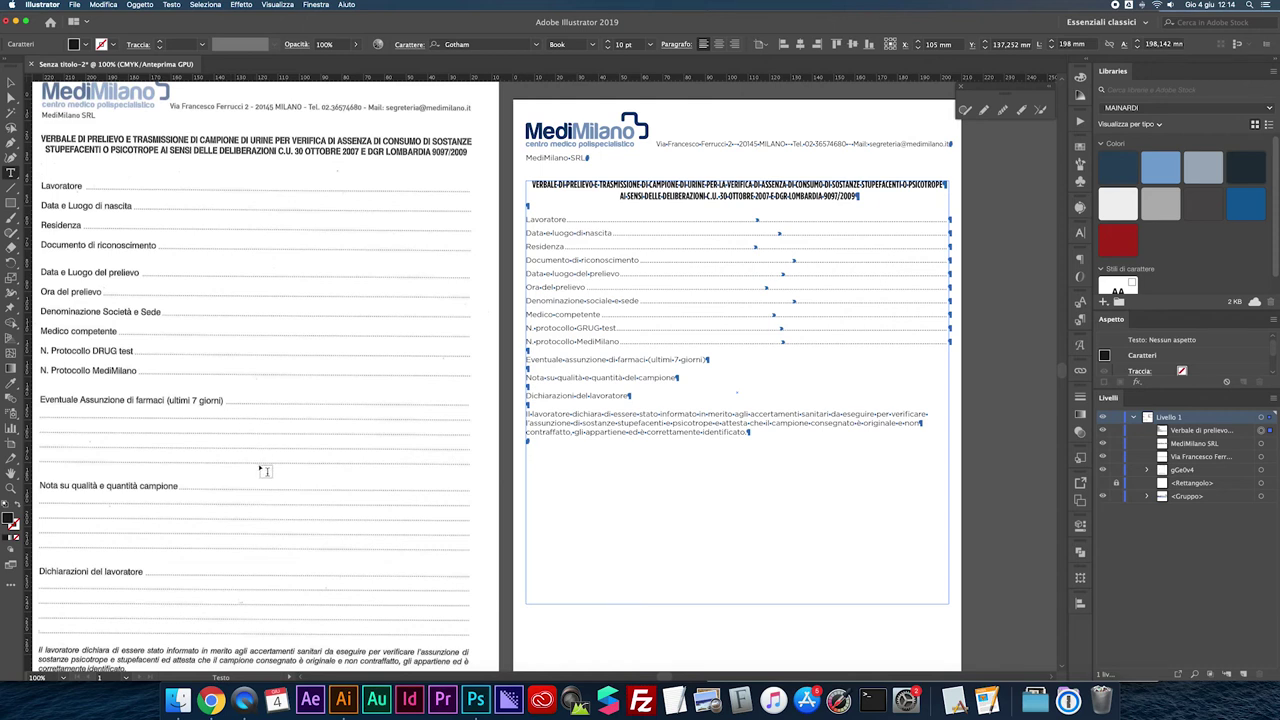
Add four tabbed lines under 'Eventuale assunzione di farmaci (ultimi 7 giorni)'
{"action": "left_click", "coordinate": [631, 395]}
{"action": "key", "text": "Return"}
{"action": "key", "text": "BackSpace"}
{"action": "left_click", "coordinate": [706, 359]}
{"action": "key", "text": "Tab"}
{"action": "key", "text": "Return"}
{"action": "key", "text": "Return"}
{"action": "key", "text": "Tab"}
{"action": "key", "text": "Return"}
{"action": "key", "text": "Tab"}
{"action": "key", "text": "Return"}
{"action": "key", "text": "Tab"}
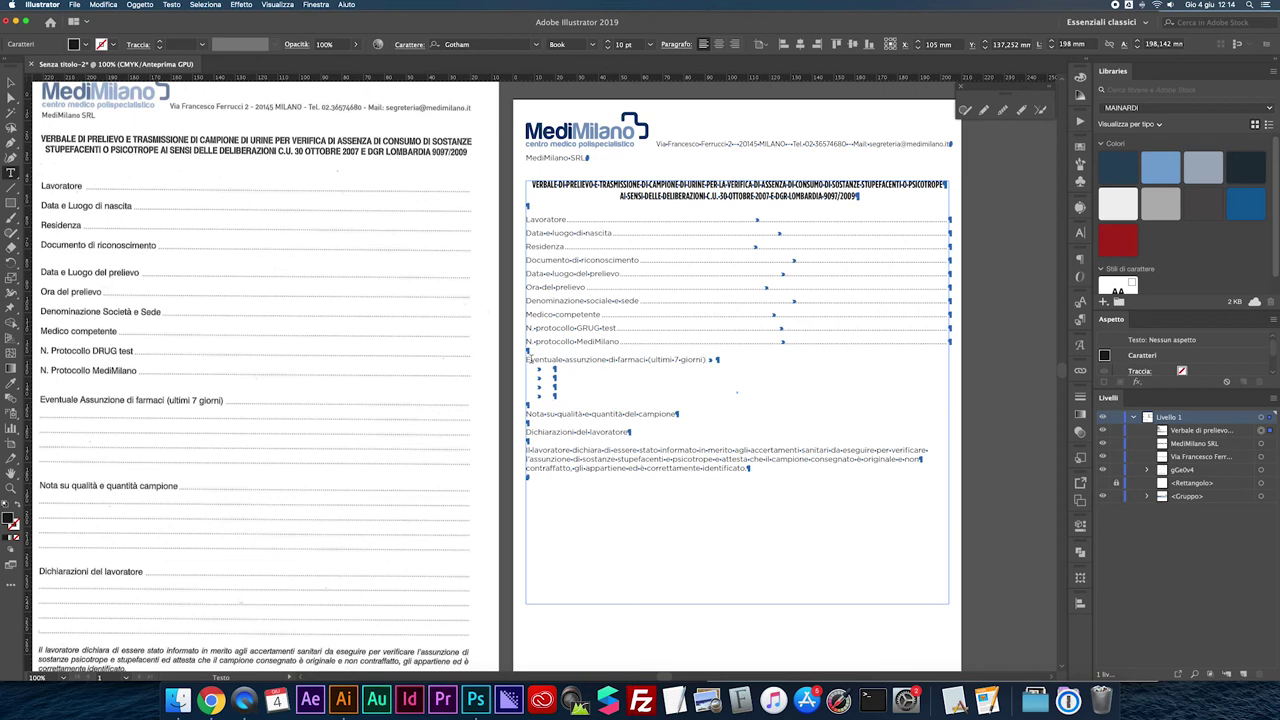
Give the farmaci heading and its four lines a tab stop near 198 mm
{"action": "left_click_drag", "start_coordinate": [528, 357], "coordinate": [556, 397]}
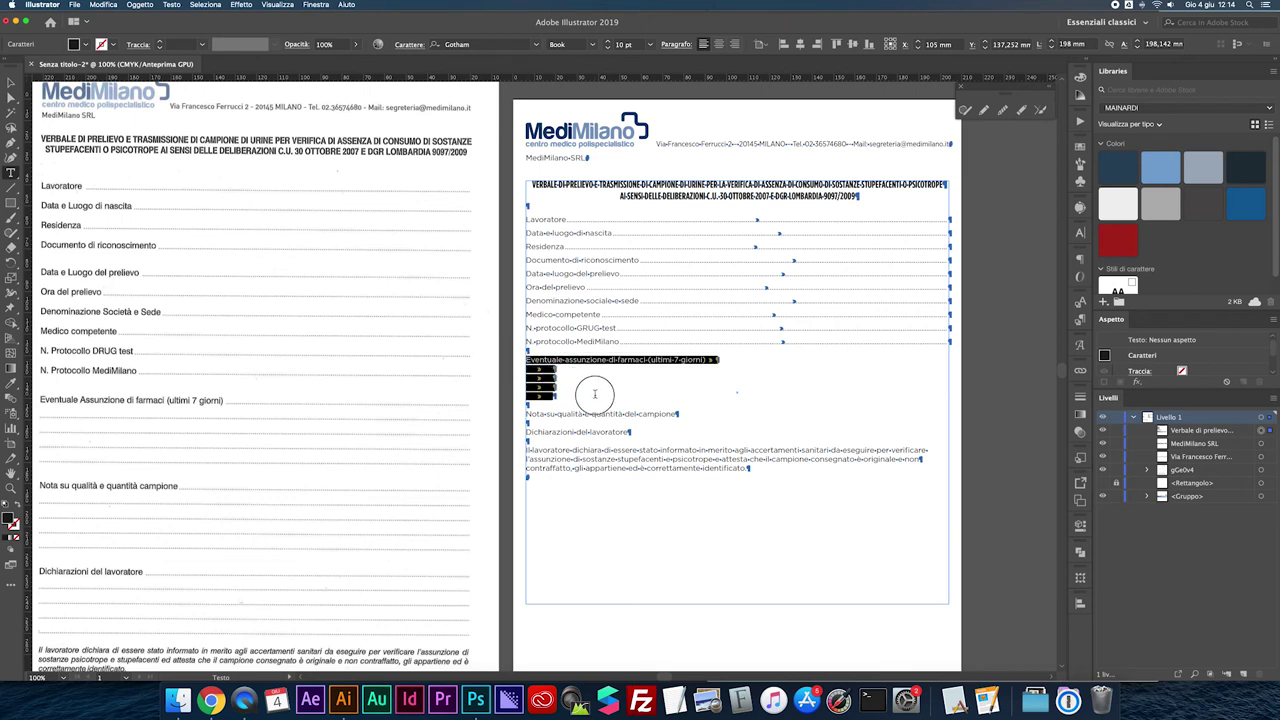
{"action": "key", "text": "ctrl+shift+t"}
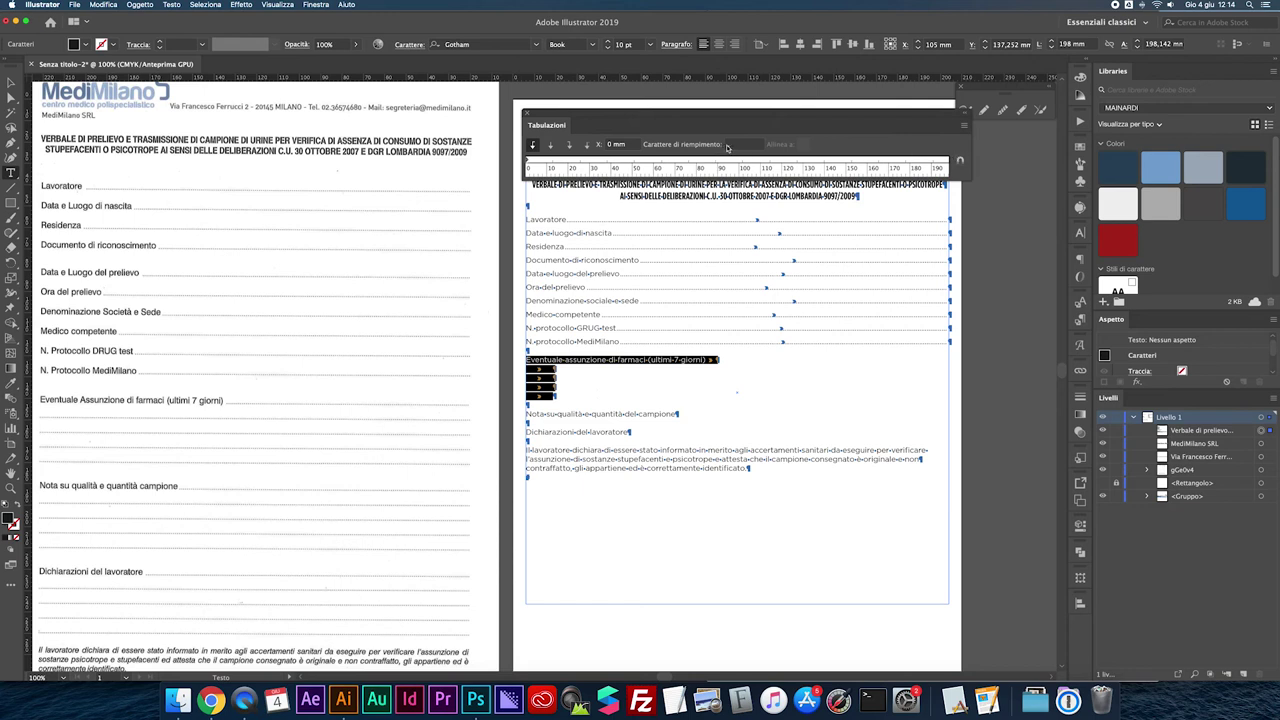
{"action": "type", "text": "."}
{"action": "left_click_drag", "start_coordinate": [939, 161], "coordinate": [948, 161]}
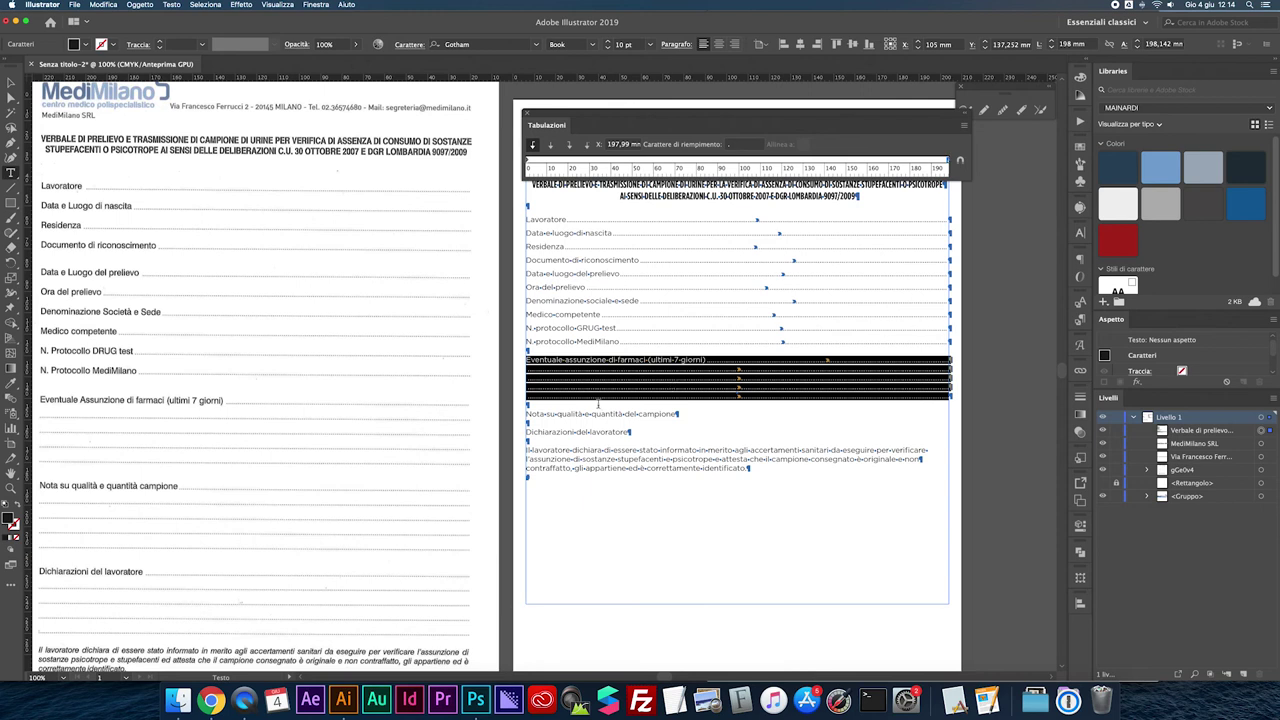
{"action": "left_click", "coordinate": [678, 412]}
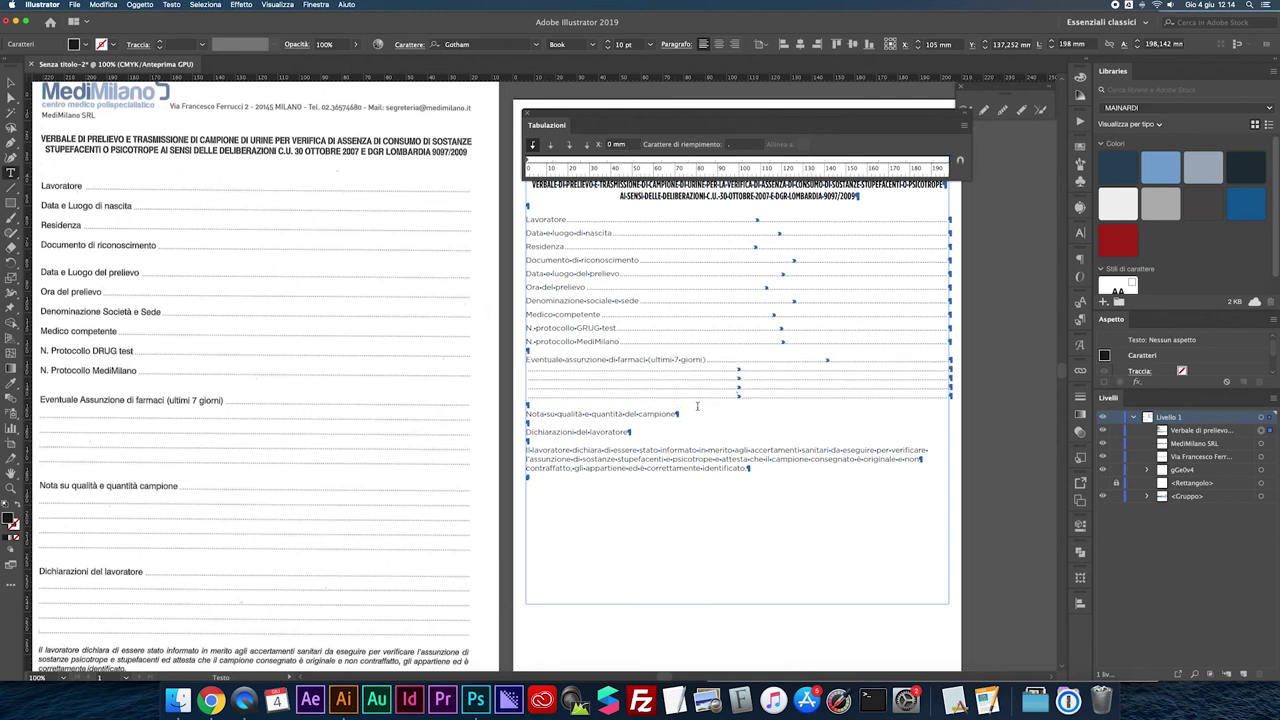
Add tabbed empty writing lines under the Nota heading
{"action": "key", "text": "Tab"}
{"action": "key", "text": "Return"}
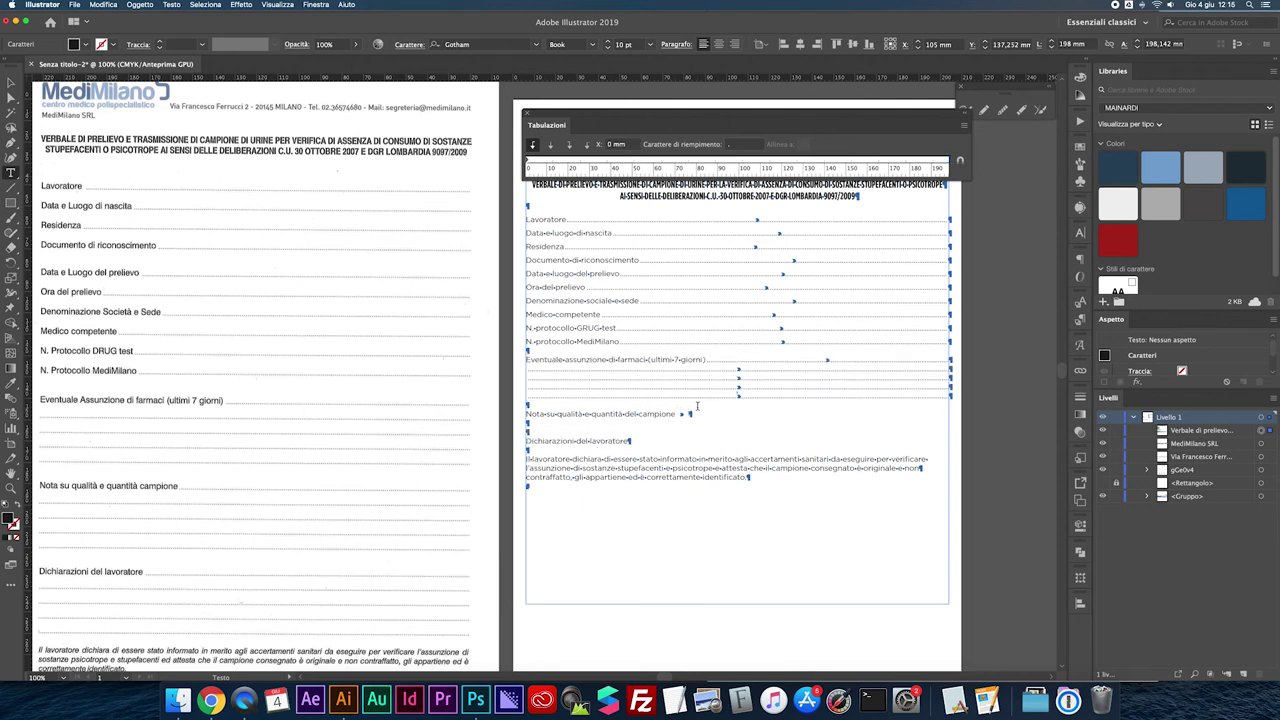
{"action": "key", "text": "Return"}
{"action": "key", "text": "Tab"}
{"action": "key", "text": "Return"}
{"action": "key", "text": "Tab"}
{"action": "key", "text": "Return"}
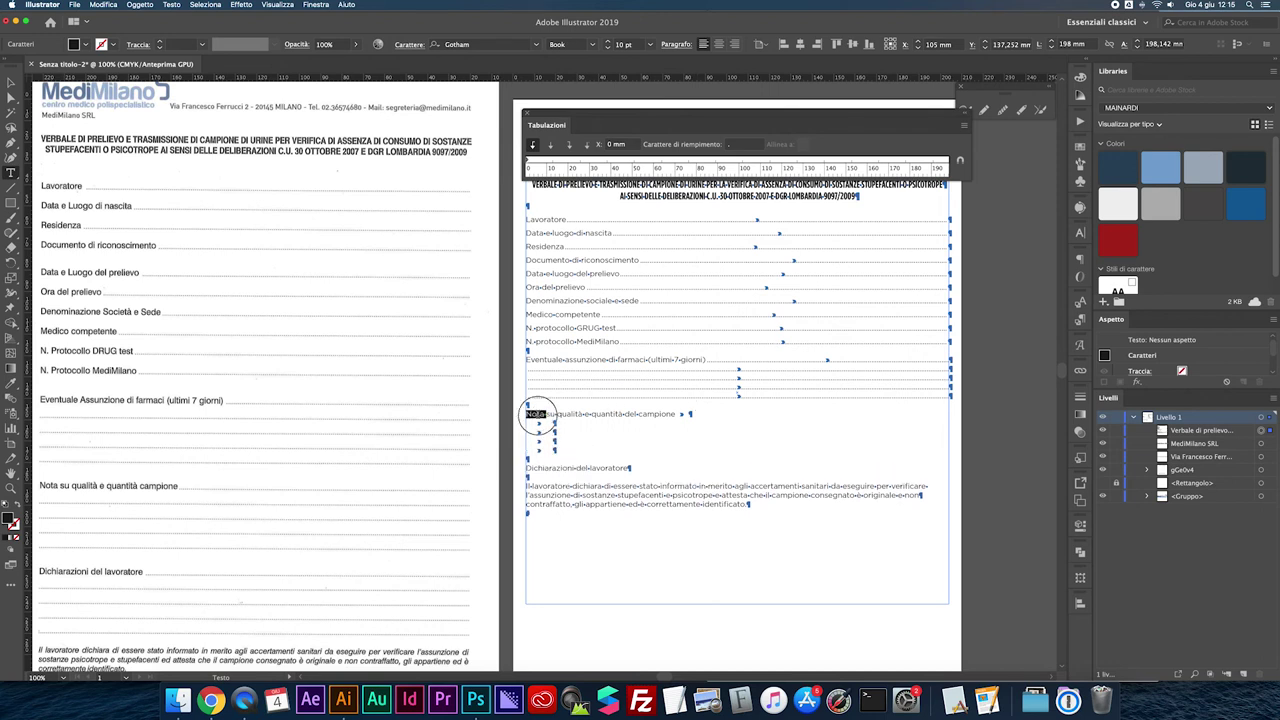
Set a tab stop near 198 mm on the Nota lines for full-width dotted leaders
{"action": "left_click_drag", "start_coordinate": [528, 412], "coordinate": [571, 450]}
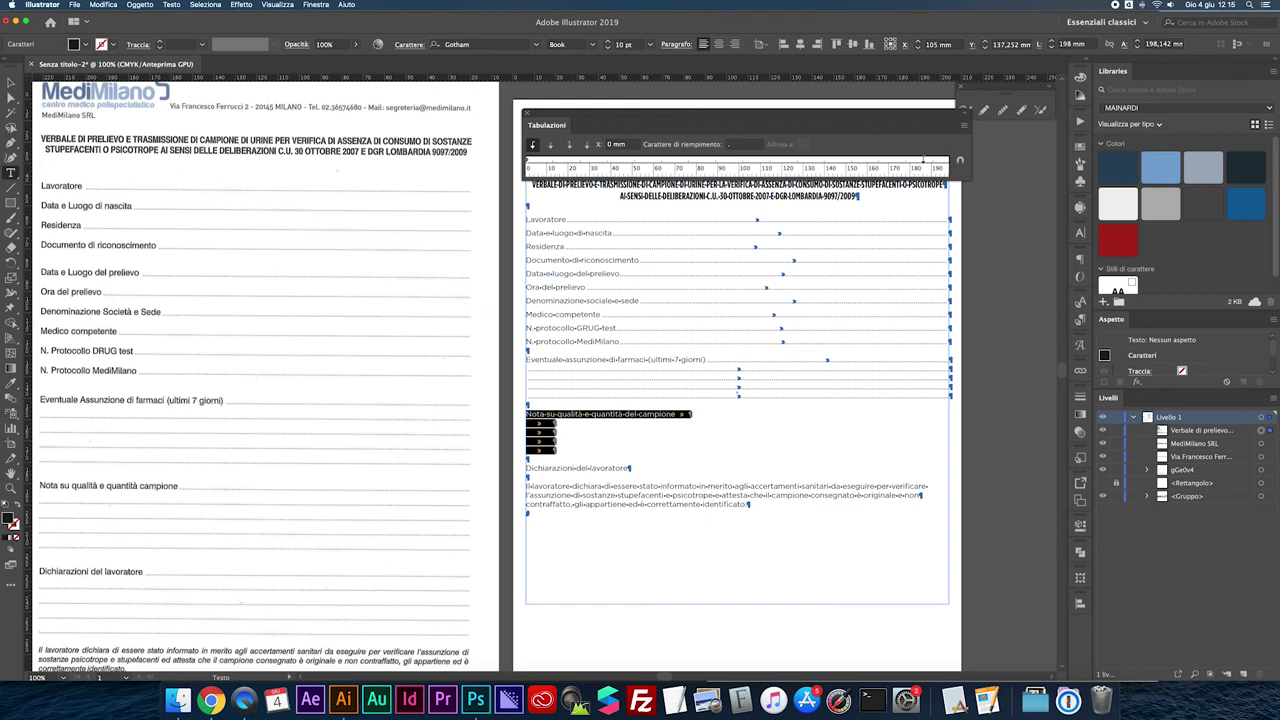
{"action": "left_click_drag", "start_coordinate": [924, 162], "coordinate": [948, 162]}
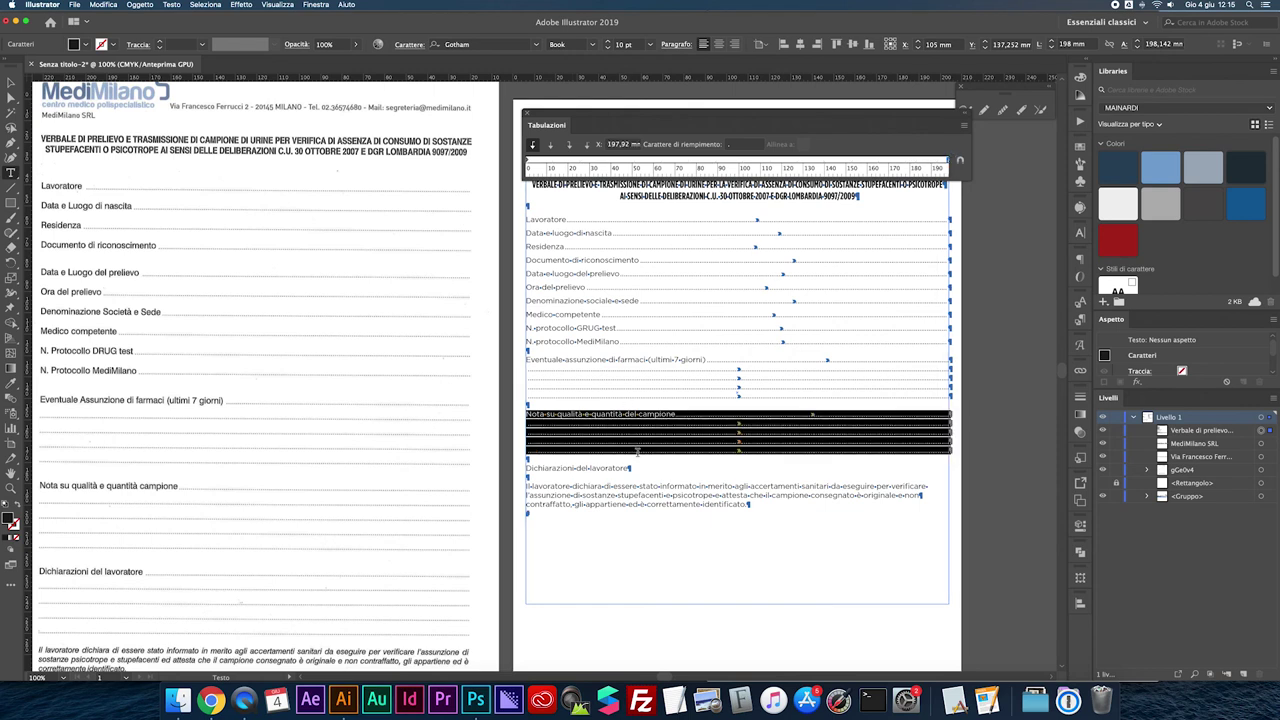
{"action": "left_click", "coordinate": [677, 451]}
Add four tabbed writing lines under 'Dichiarazioni del lavoratore'
{"action": "key", "text": "Tab"}
{"action": "key", "text": "Return"}
{"action": "key", "text": "Tab"}
{"action": "key", "text": "Return"}
{"action": "key", "text": "Tab"}
{"action": "key", "text": "Return"}
{"action": "key", "text": "Tab"}
{"action": "key", "text": "Return"}
{"action": "key", "text": "Tab"}
Set a ~197 mm tab stop on the Dichiarazioni lines, then hide hidden characters
{"action": "left_click_drag", "start_coordinate": [528, 467], "coordinate": [558, 505]}
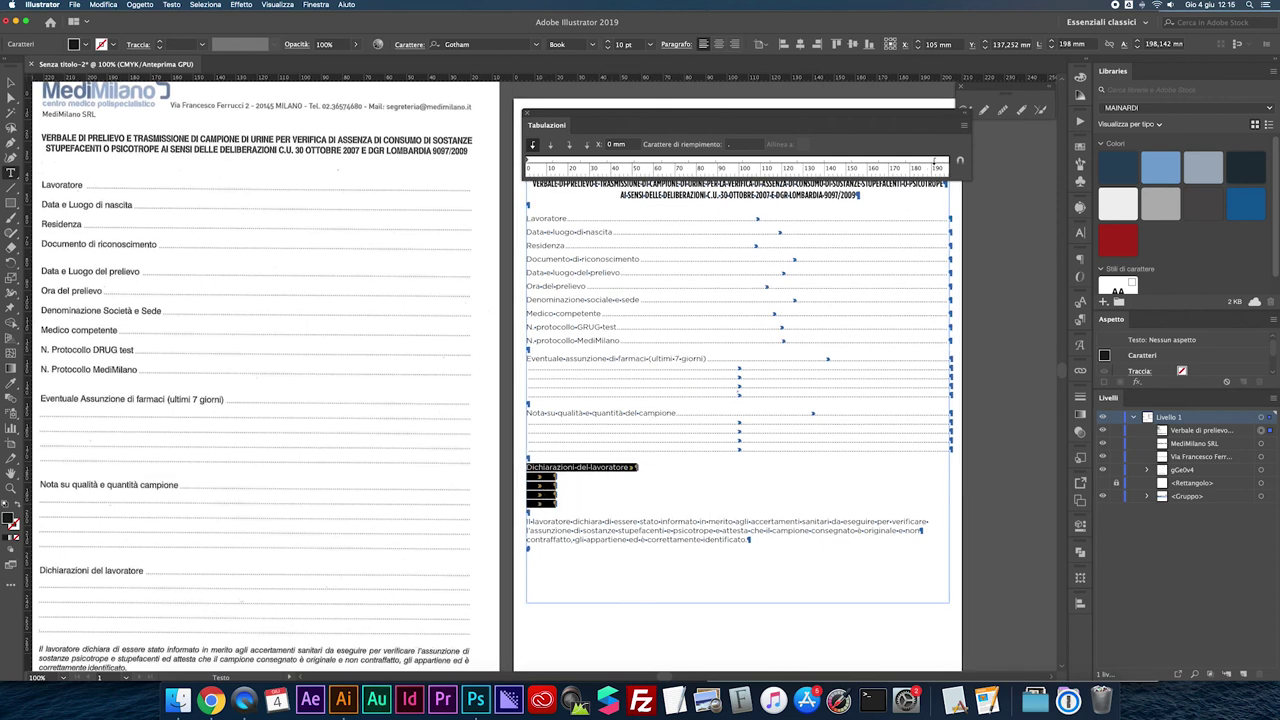
{"action": "left_click_drag", "start_coordinate": [934, 160], "coordinate": [947, 159]}
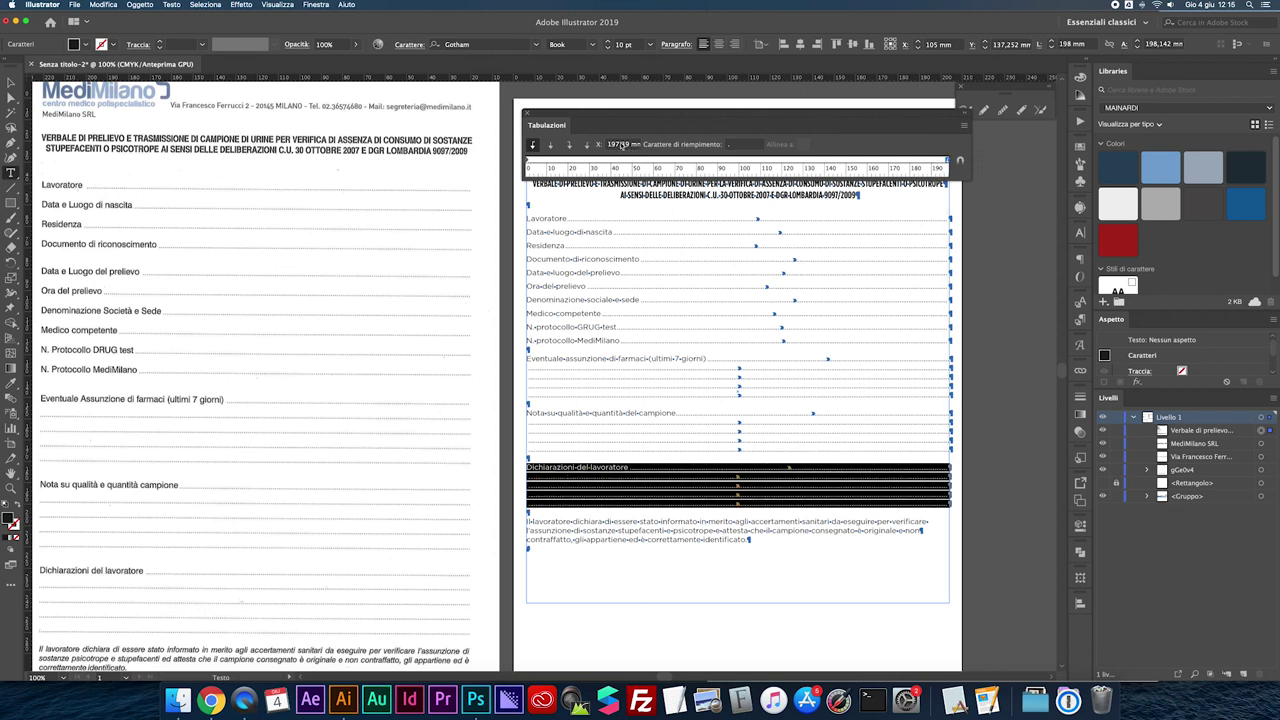
{"action": "left_click", "coordinate": [652, 466]}
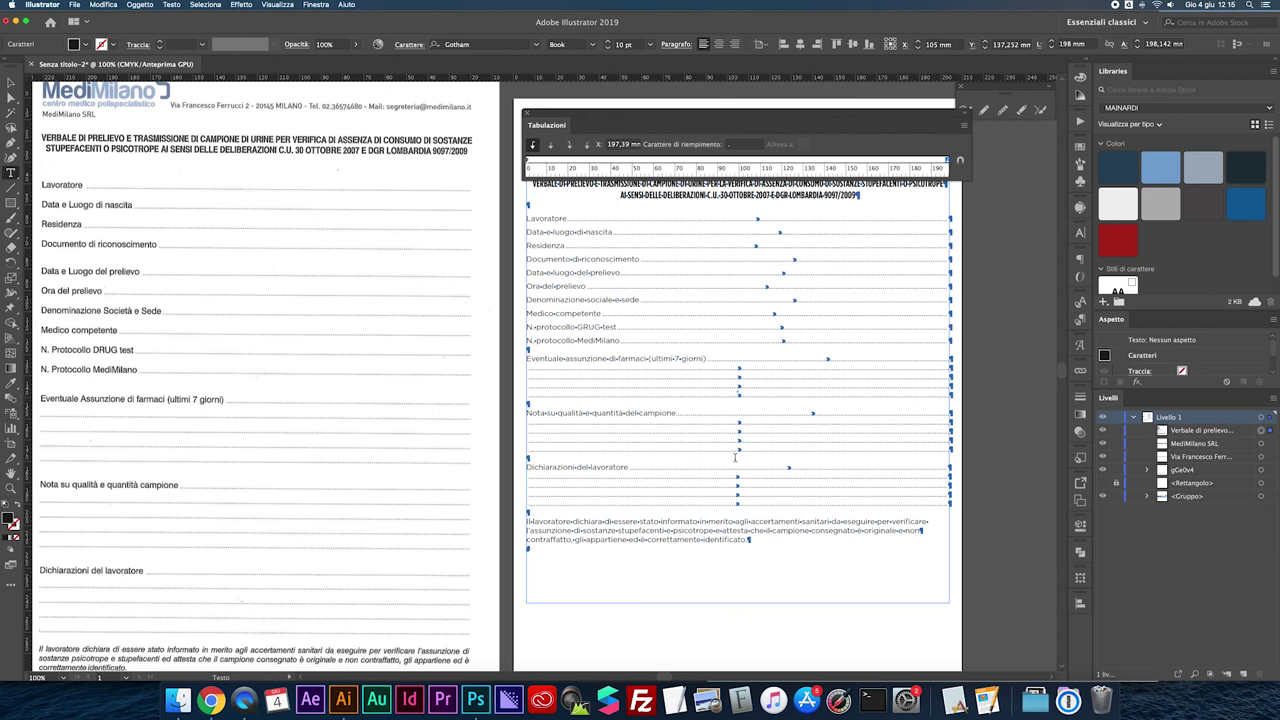
{"action": "key", "text": "Escape"}
{"action": "left_click", "coordinate": [171, 5]}
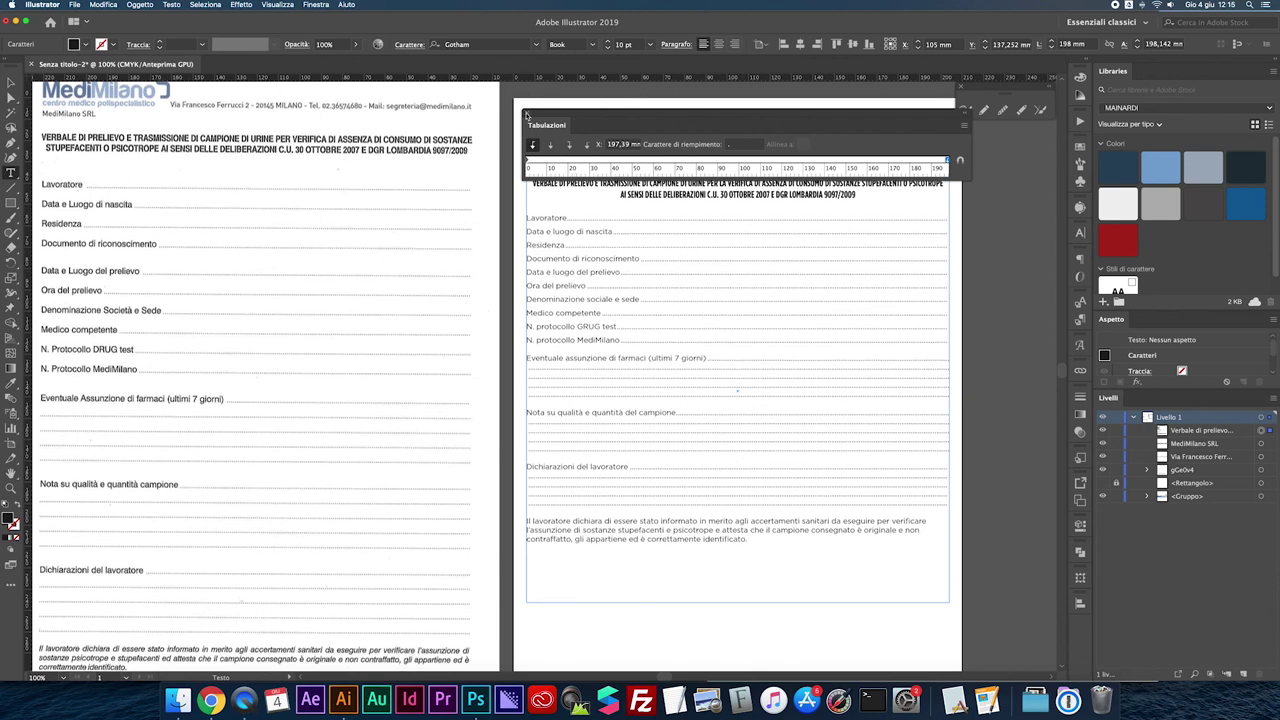
Close the Tabs panel
{"action": "left_click", "coordinate": [526, 115]}
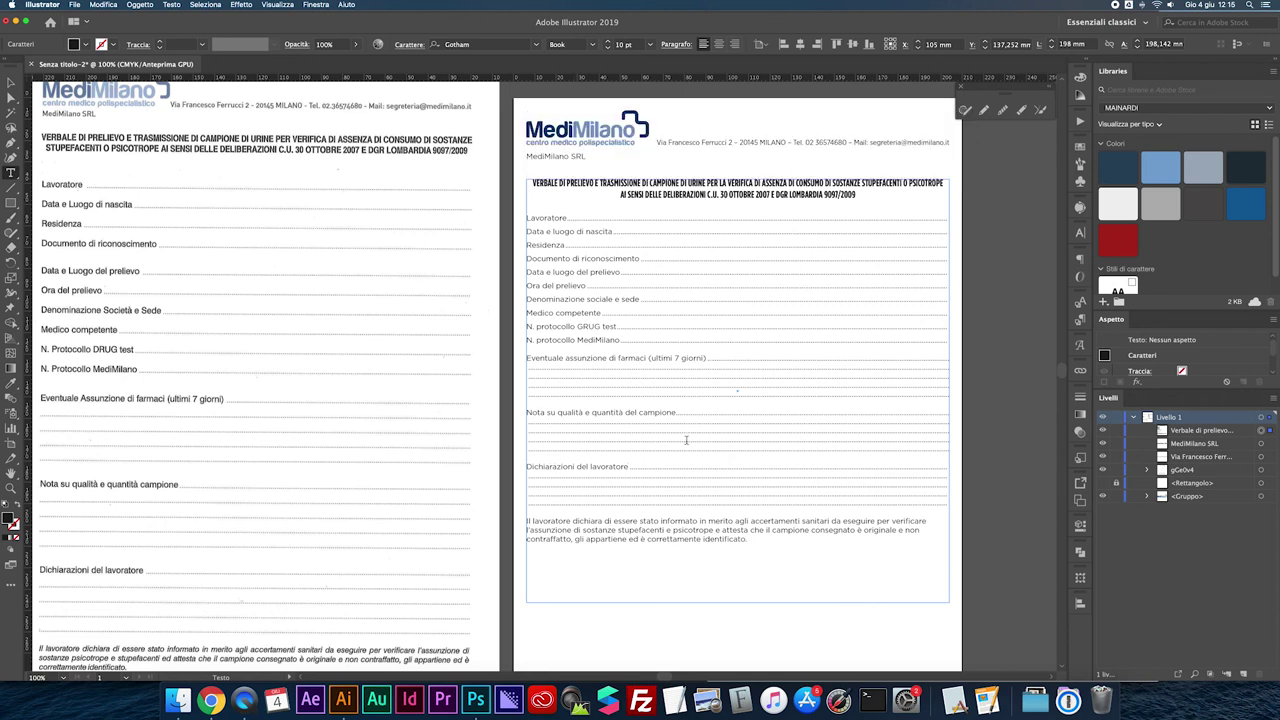